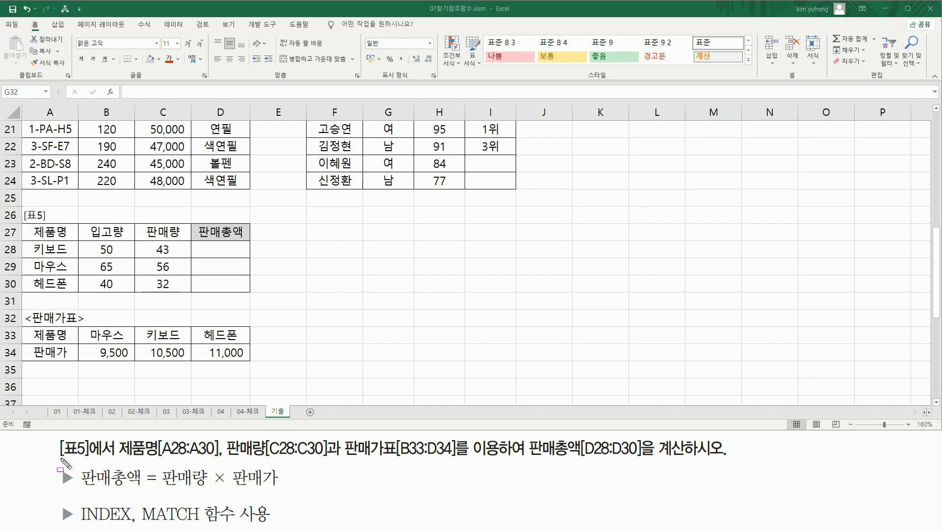
Read the [표5] task and locate its ranges: product names A28:A30, quantities C28:C30, price table B33:D34 and totals D28:D30.
drag(53, 458, 115, 458)
mouse_move(24, 211)
mouse_down()
mouse_move(135, 289)
mouse_move(252, 302)
mouse_up()
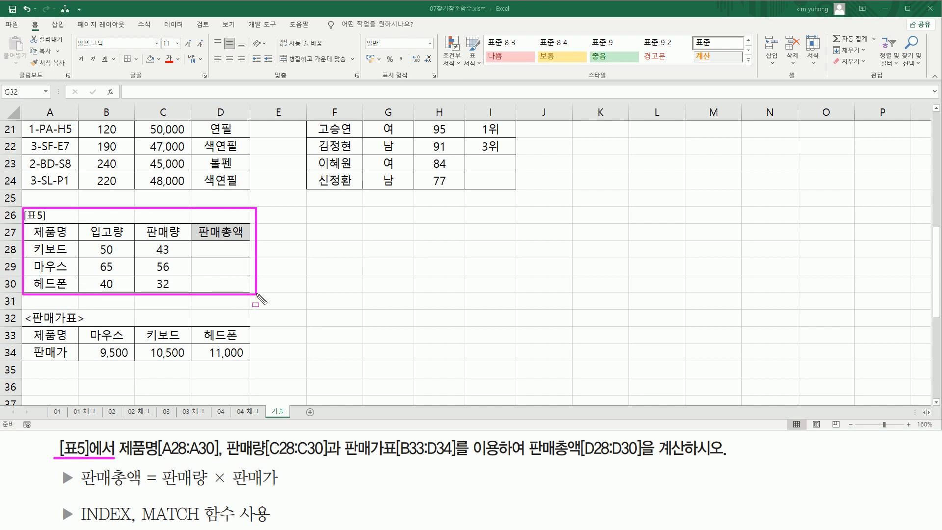
drag(119, 457, 327, 459)
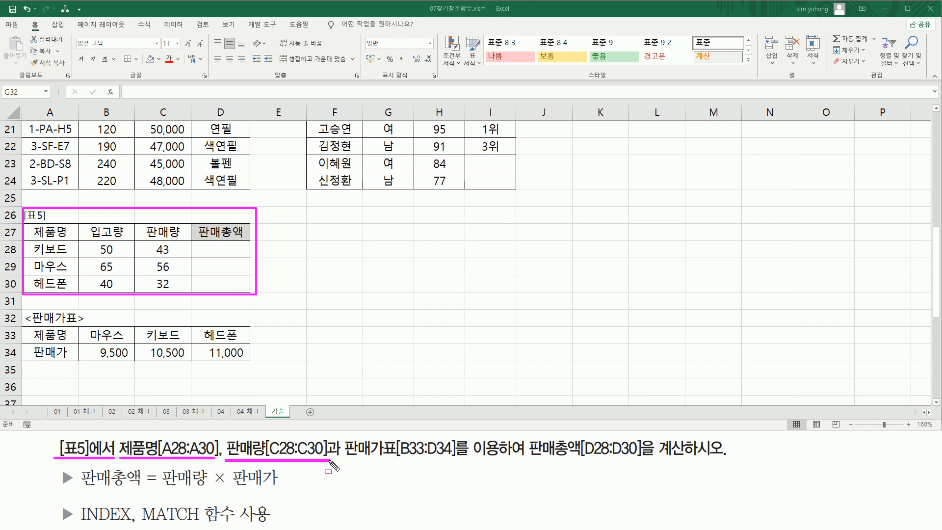
mouse_move(35, 225)
mouse_down()
mouse_move(32, 260)
mouse_move(77, 260)
mouse_move(33, 224)
mouse_up()
mouse_move(144, 221)
mouse_down()
mouse_move(143, 289)
mouse_move(181, 255)
mouse_move(179, 294)
mouse_up()
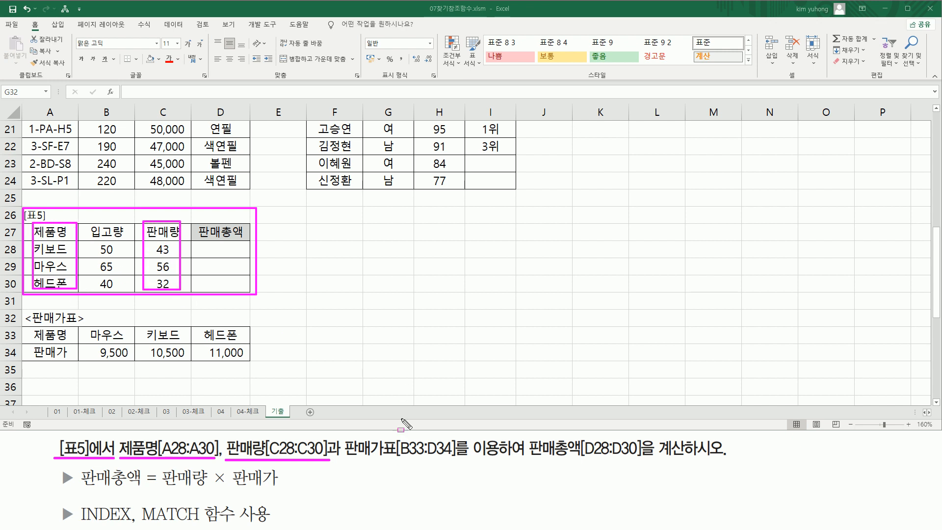
drag(345, 456, 451, 454)
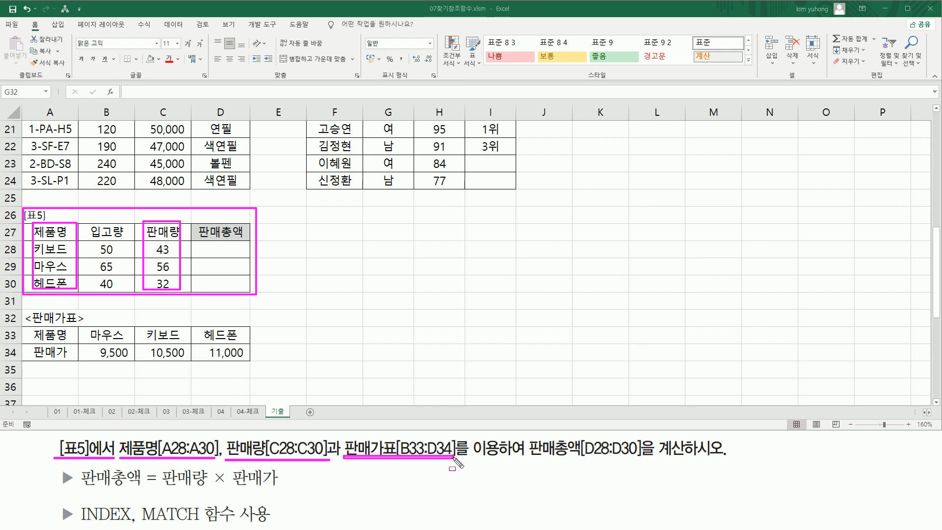
mouse_move(26, 309)
mouse_down()
mouse_move(38, 334)
mouse_move(255, 367)
mouse_up()
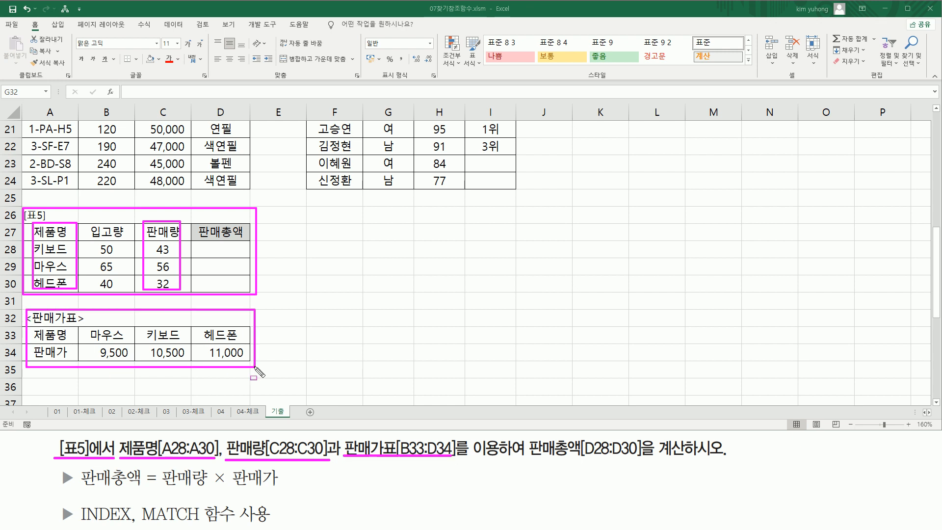
drag(530, 459, 682, 460)
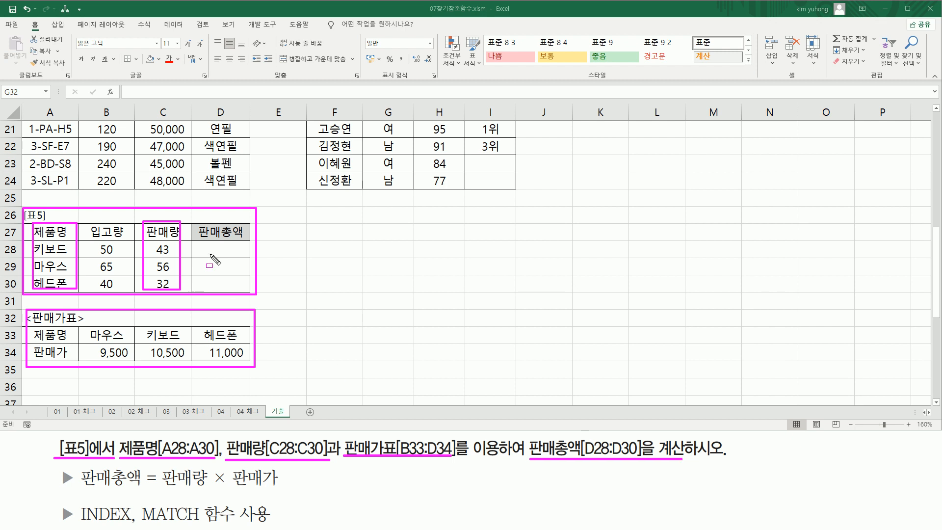
mouse_move(204, 246)
mouse_down()
mouse_move(228, 281)
mouse_move(245, 286)
mouse_up()
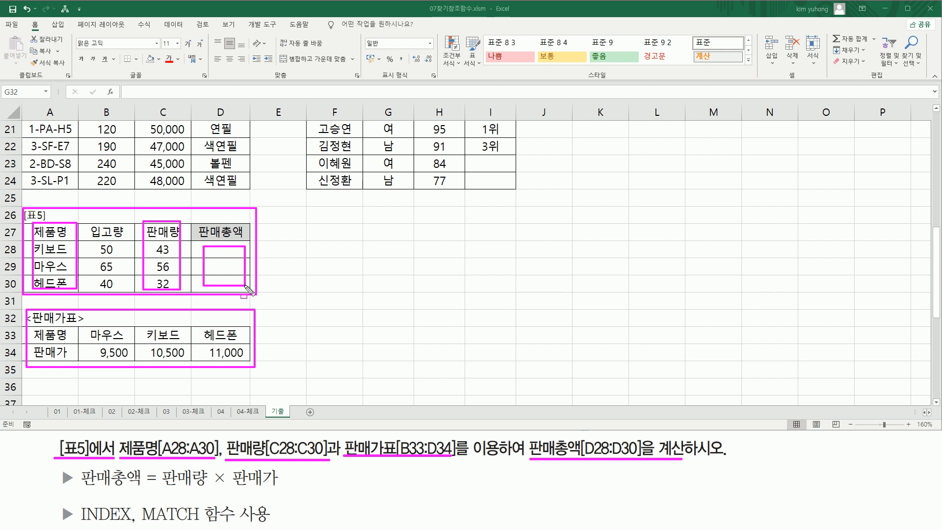
drag(81, 485, 287, 492)
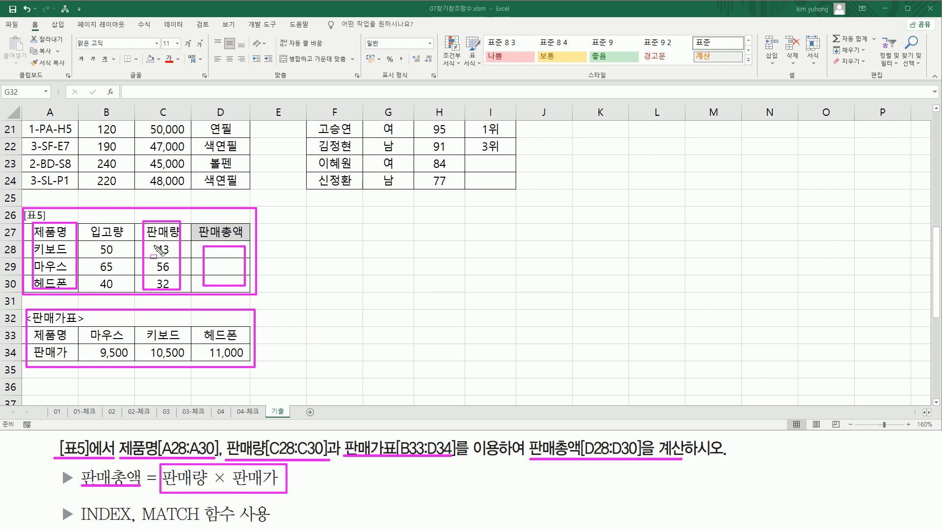
Review where the 판매량 × 판매가 calculation takes its quantities and prices in [표5] and the price table.
key(Escape)
key(ctrl+2)
mouse_move(153, 241)
mouse_down()
mouse_move(175, 260)
mouse_move(173, 294)
mouse_up()
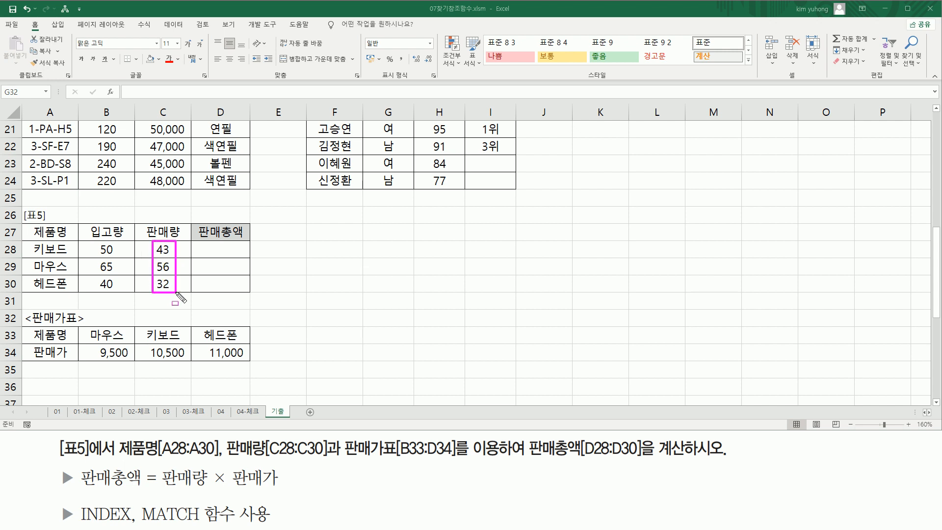
drag(212, 485, 284, 486)
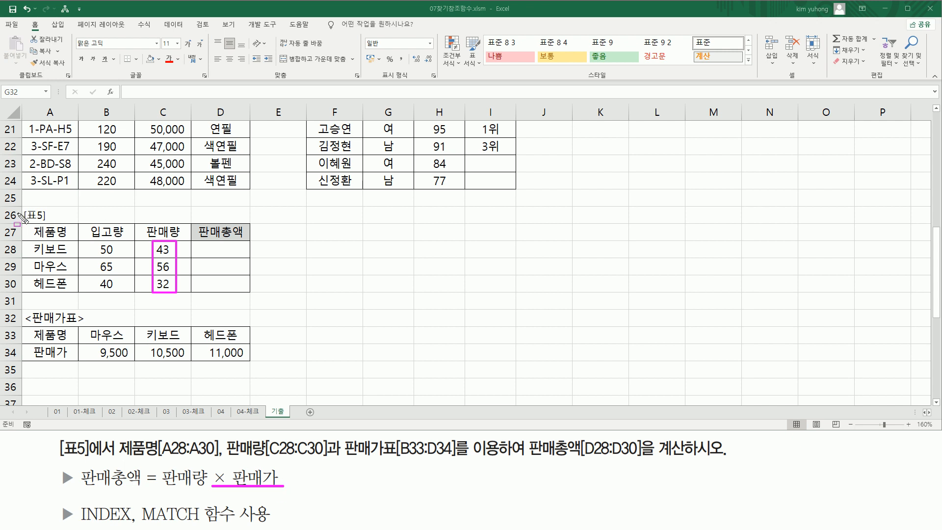
drag(24, 219, 254, 300)
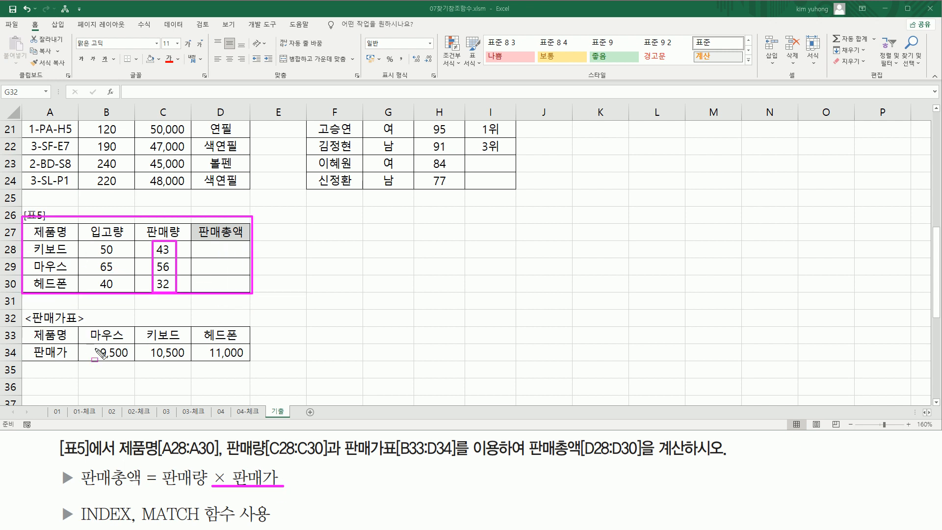
drag(22, 309, 272, 373)
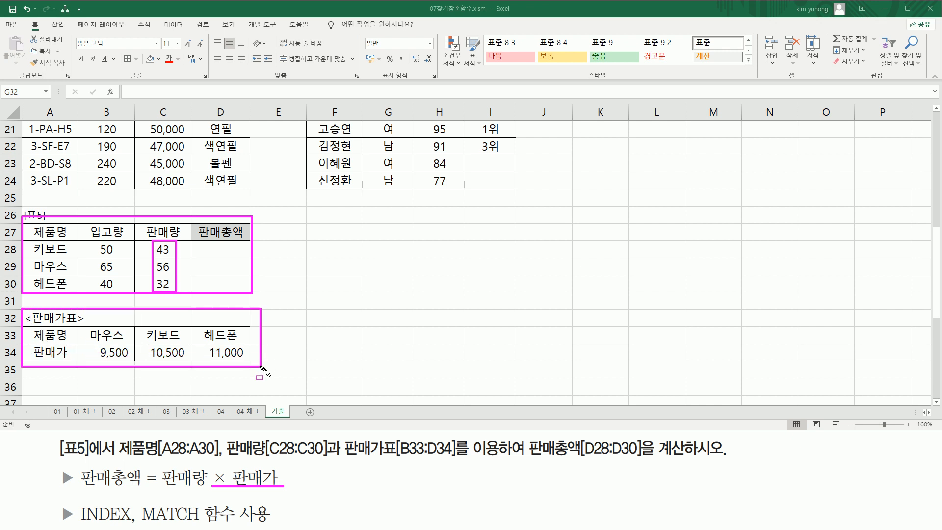
drag(100, 357, 243, 357)
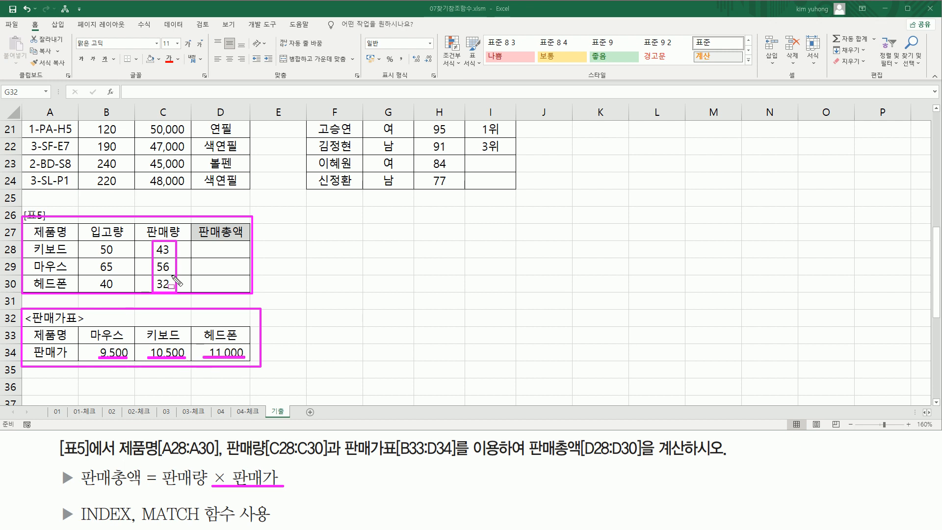
drag(204, 249, 242, 287)
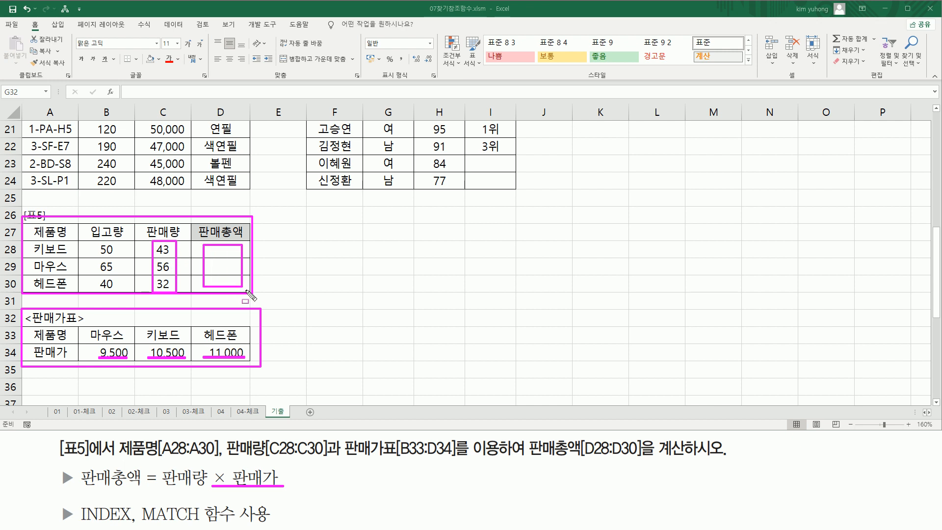
key(e)
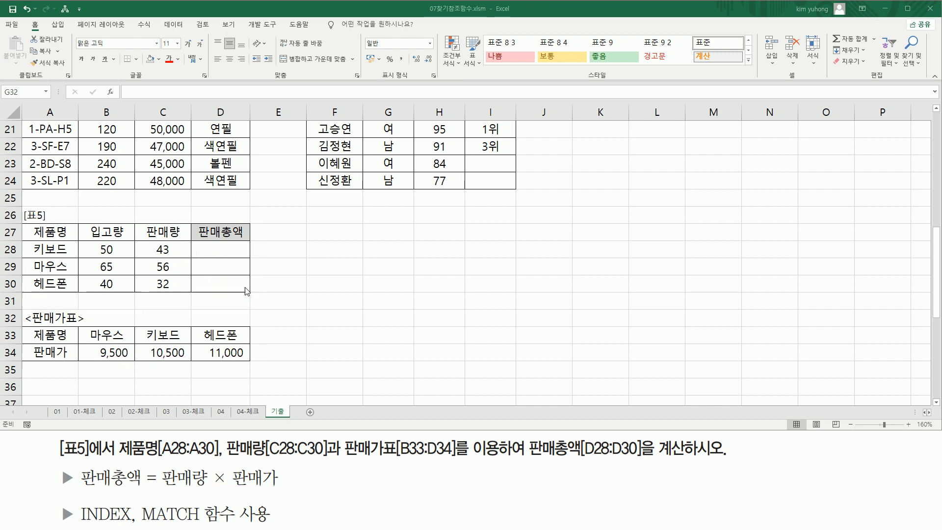
Examine how the product 키보드 in A28 relates to the product headers B33:D33 and the prices B34:D34.
mouse_move(79, 324)
mouse_down()
mouse_move(76, 346)
mouse_move(250, 364)
mouse_up()
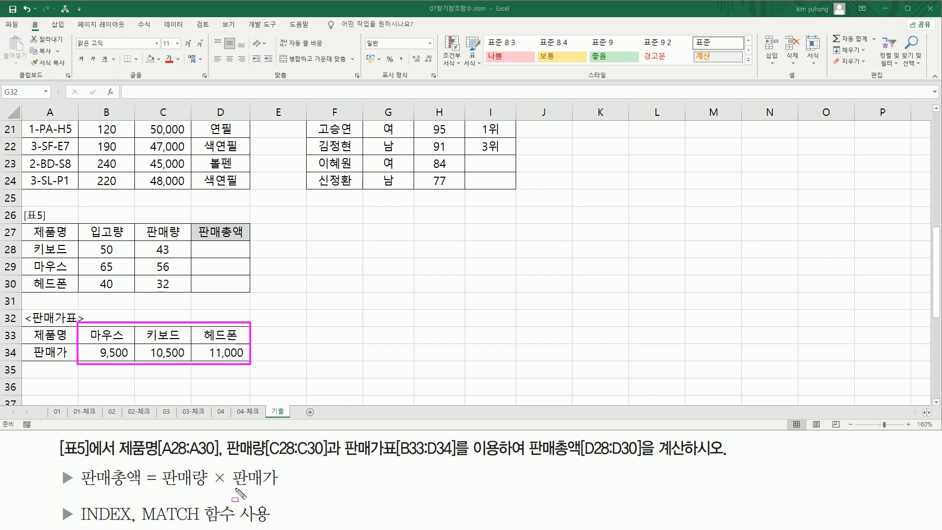
key(Escape)
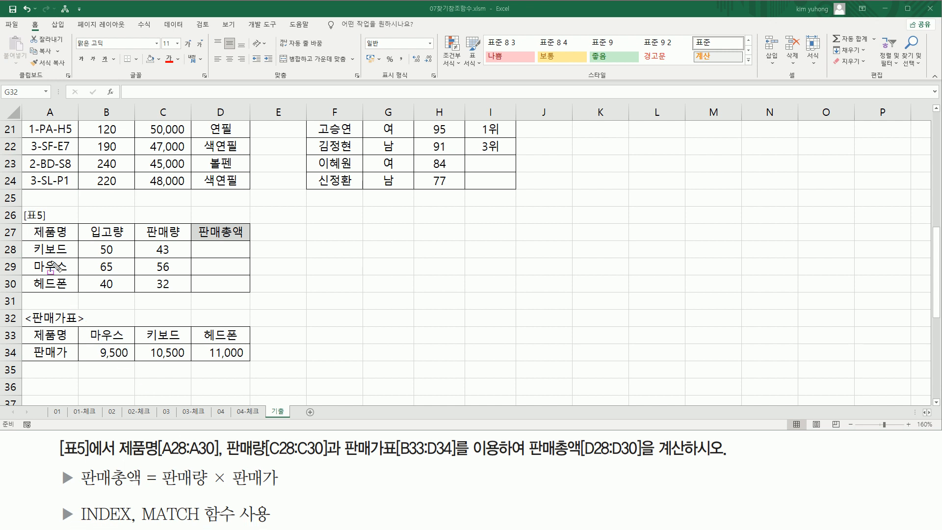
drag(30, 254, 81, 255)
mouse_move(22, 276)
mouse_down()
mouse_move(82, 275)
mouse_move(76, 289)
mouse_up()
key(Escape)
drag(33, 240, 74, 256)
mouse_move(83, 322)
mouse_down()
mouse_move(178, 343)
mouse_move(256, 342)
mouse_up()
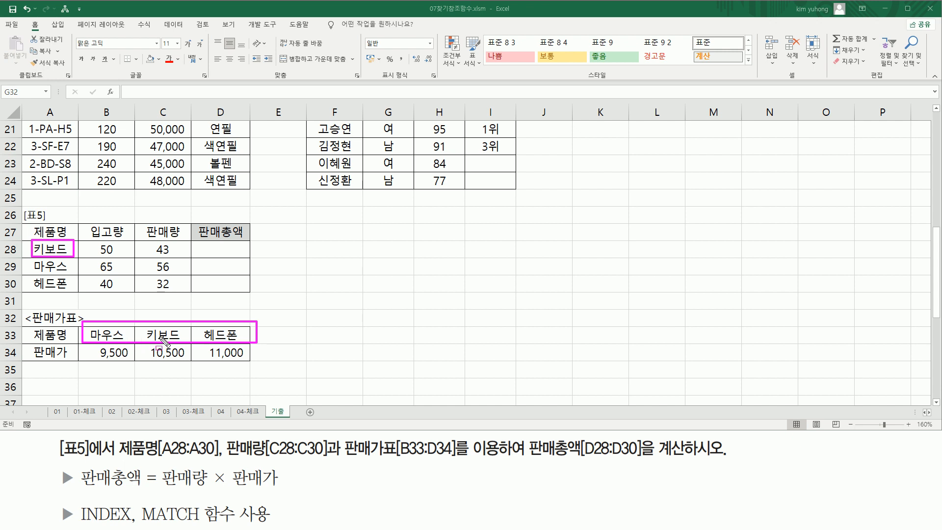
drag(148, 318, 182, 340)
drag(90, 346, 254, 363)
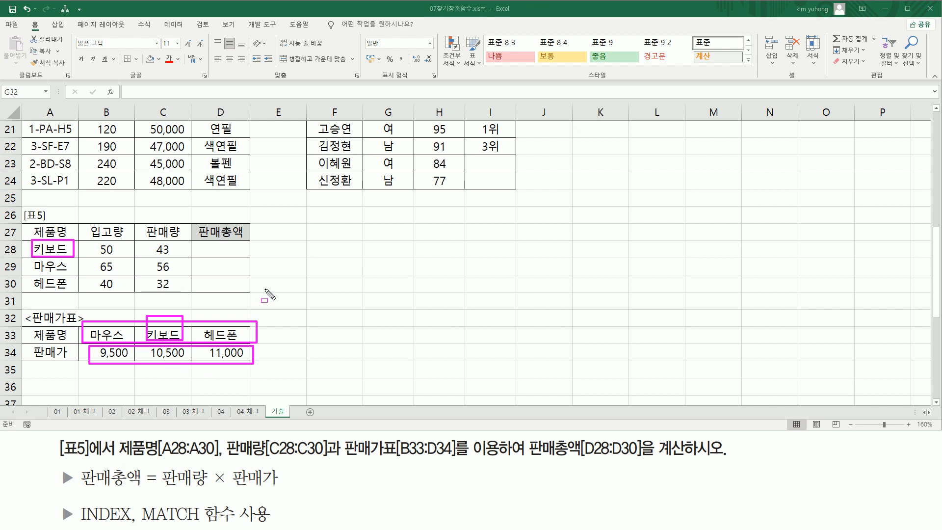
Examine how 마우스 in A29 relates to the price table and which part of the lookup needs the MATCH function.
key(Escape)
drag(31, 259, 74, 274)
mouse_move(77, 324)
mouse_down()
mouse_move(105, 342)
mouse_move(253, 343)
mouse_up()
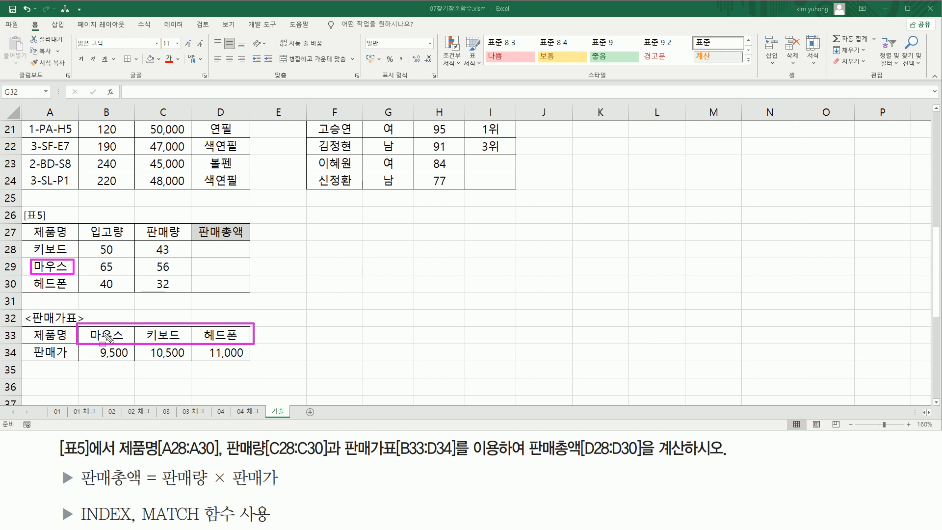
mouse_move(81, 347)
mouse_down()
mouse_move(91, 360)
mouse_move(259, 366)
mouse_up()
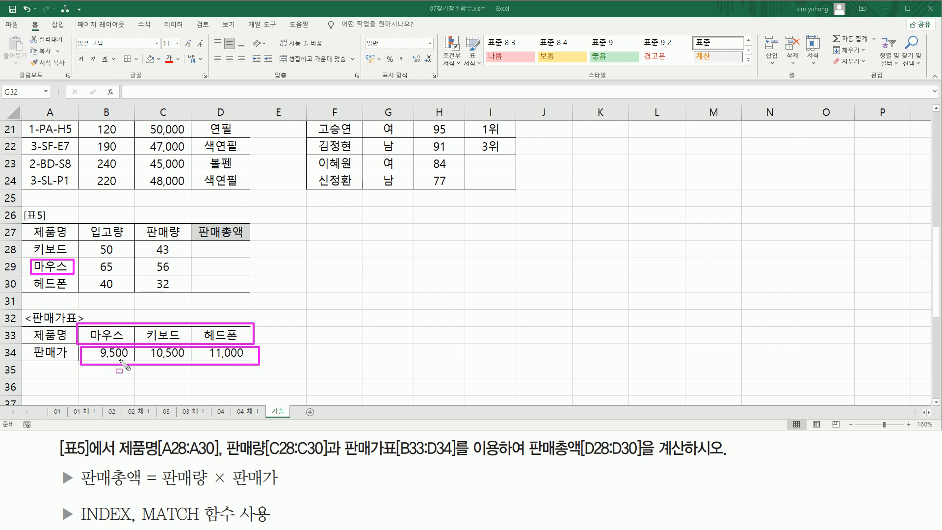
key(Escape)
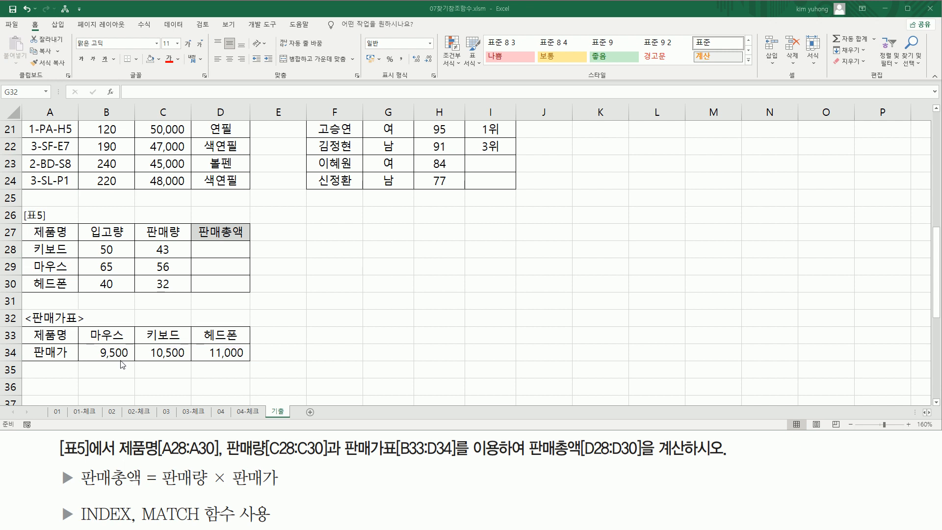
drag(78, 325, 81, 346)
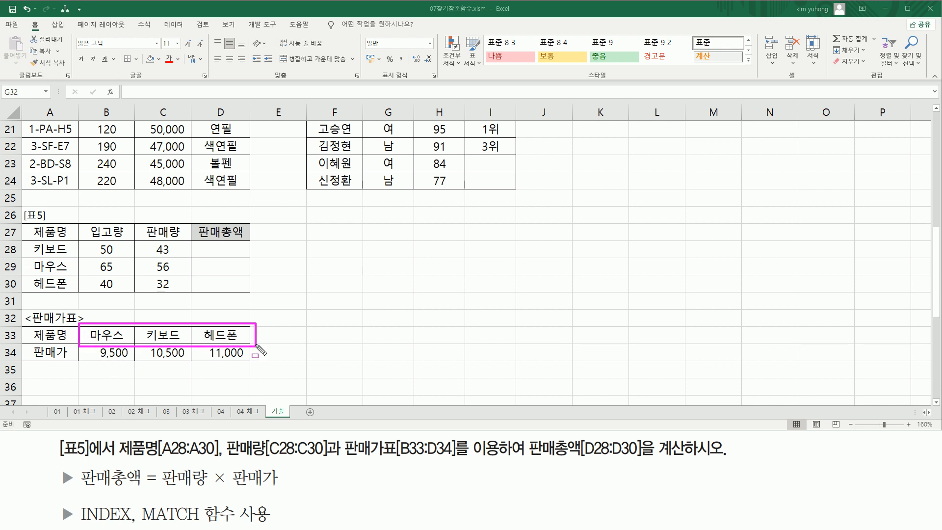
drag(35, 247, 33, 243)
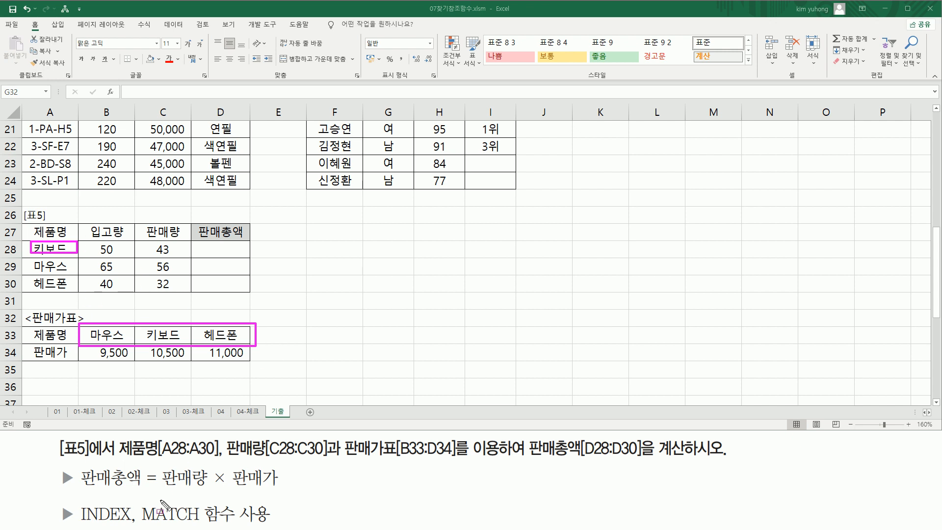
drag(146, 512, 142, 503)
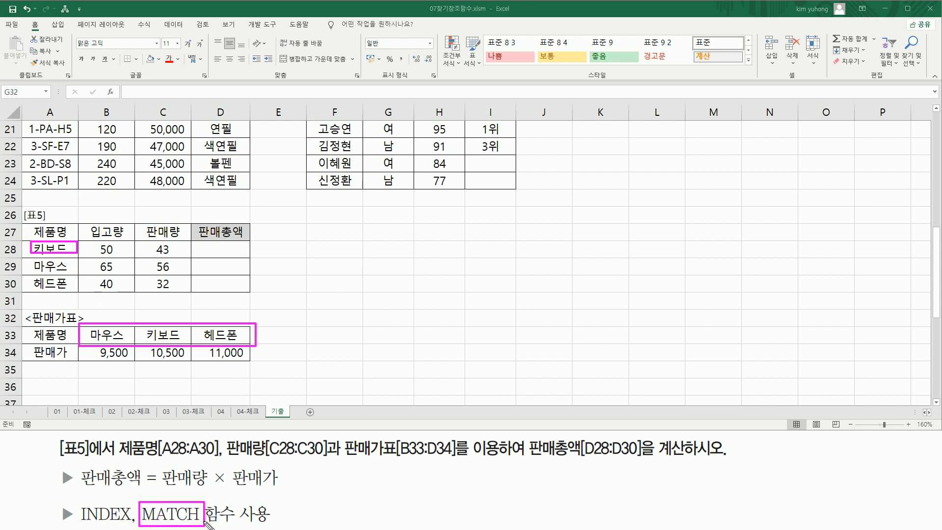
key(Escape)
Start a MATCH formula in D28 with A28 as the lookup value and B33:D33 as the lookup array.
click(234, 251)
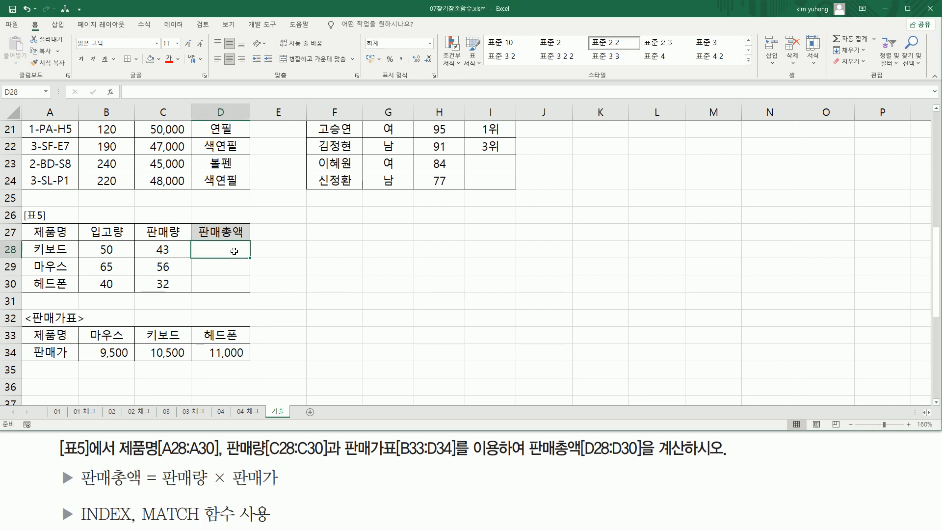
text(=)
text(ㅡㅁ)
key(Hangul)
key(BackSpace)
key(BackSpace)
text(MA)
key(Tab)
click(58, 252)
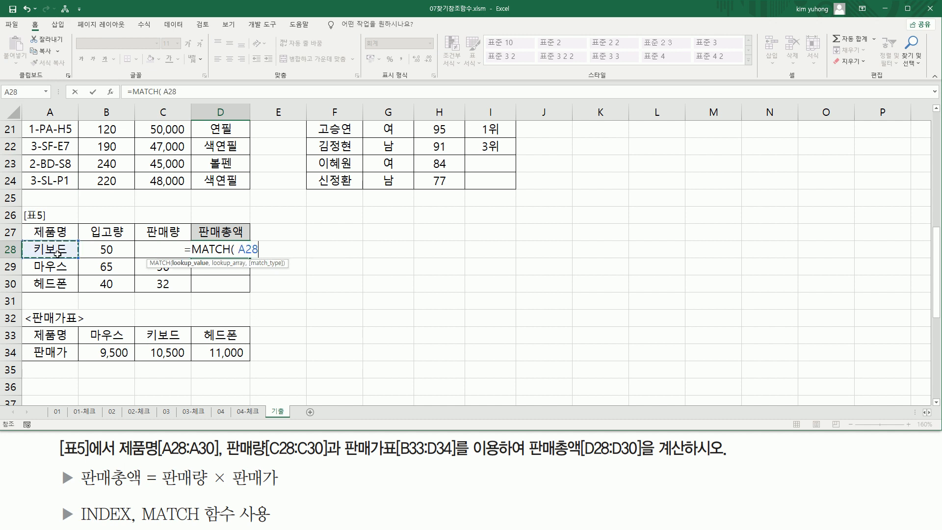
text(,)
drag(118, 334, 226, 331)
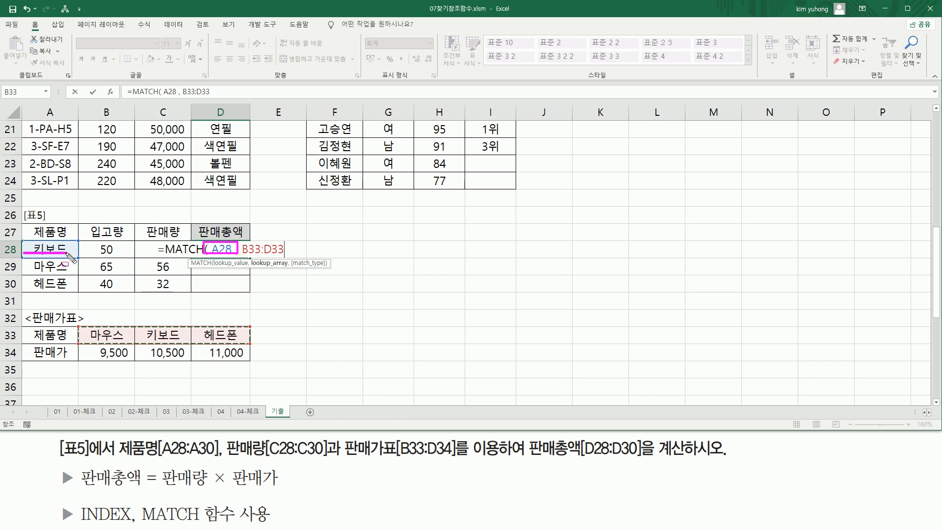
drag(195, 258, 229, 266)
drag(26, 269, 84, 269)
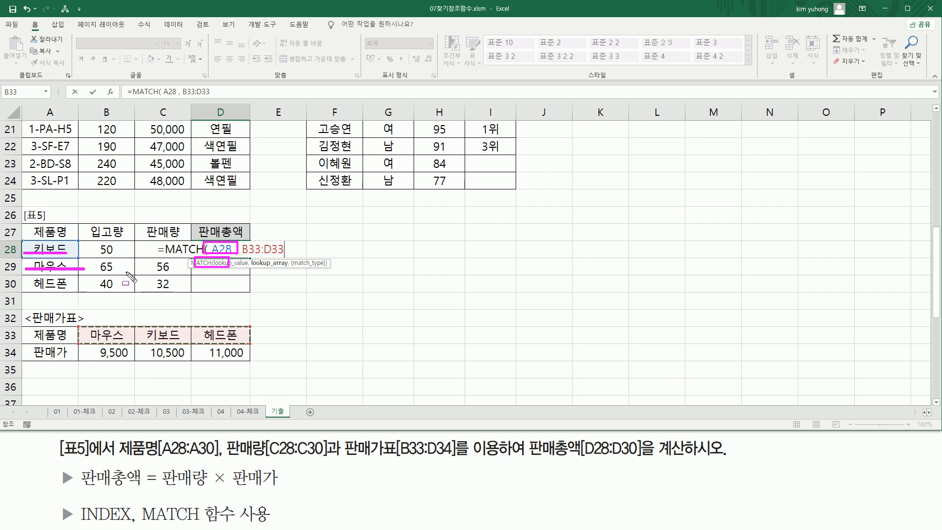
drag(204, 278, 235, 289)
drag(32, 287, 68, 286)
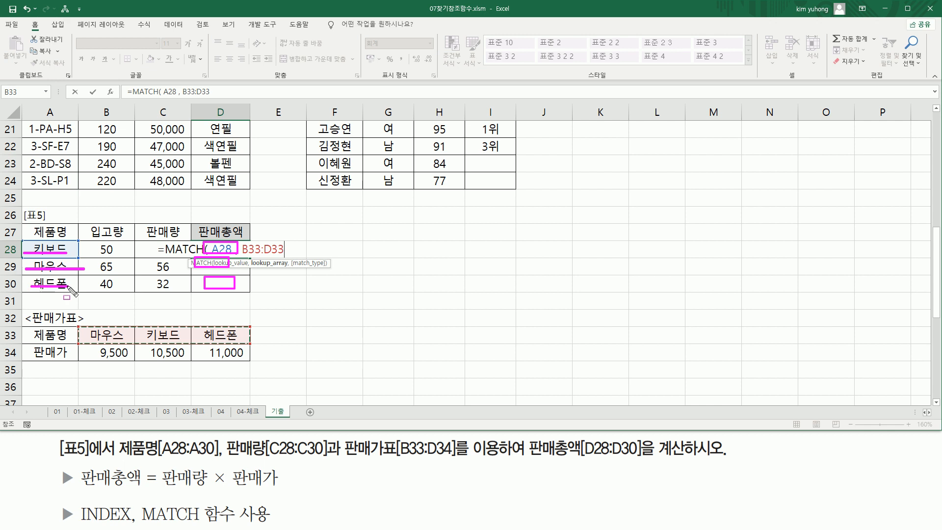
mouse_move(79, 325)
mouse_down()
mouse_move(96, 345)
mouse_move(252, 343)
mouse_up()
key(Escape)
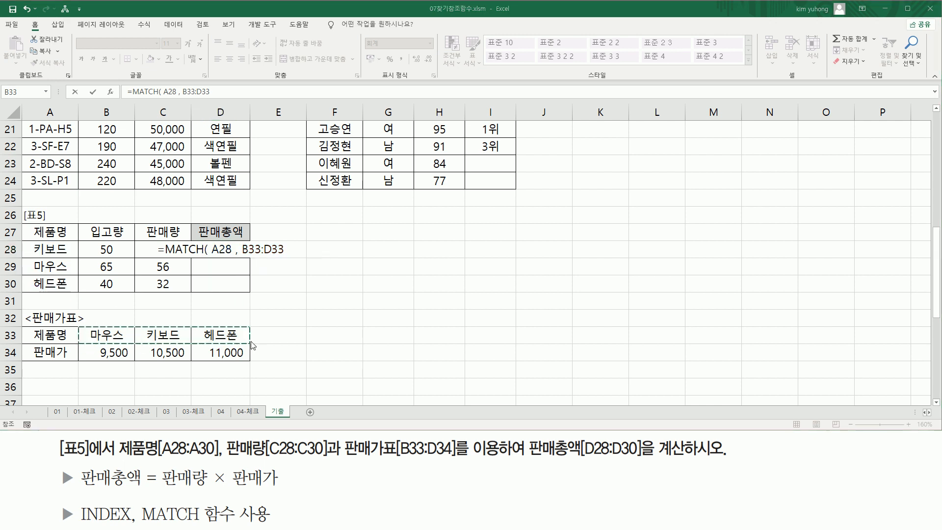
Make the lookup array absolute as $B$33:$D$33, set the match type to 0 and close the MATCH function.
key(F4)
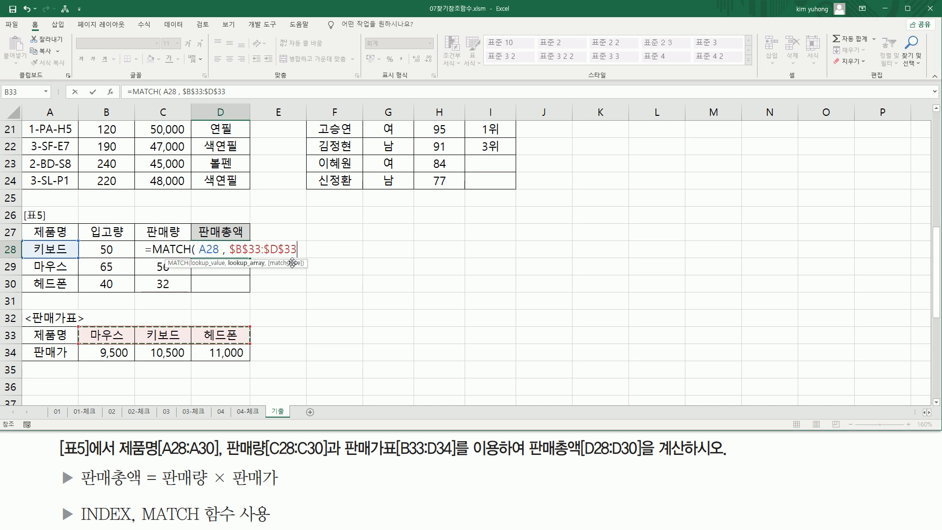
text(,)
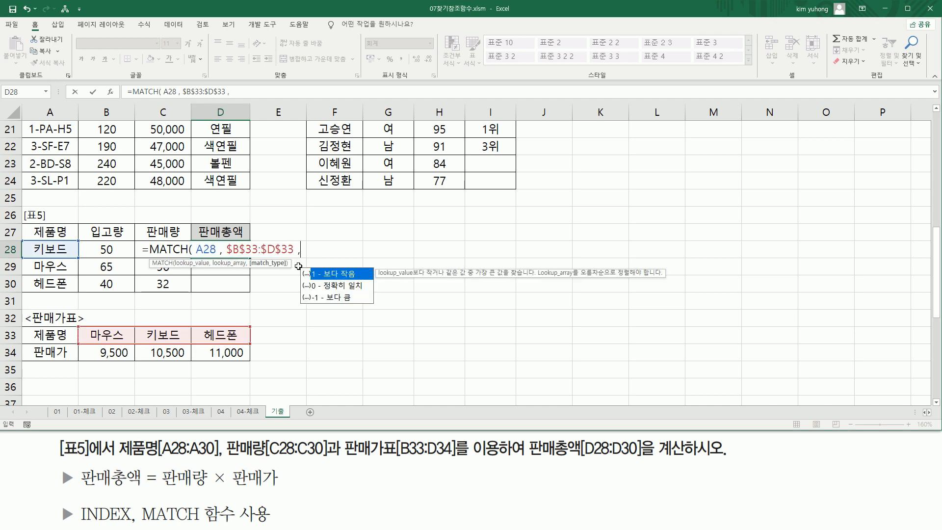
text( 0)
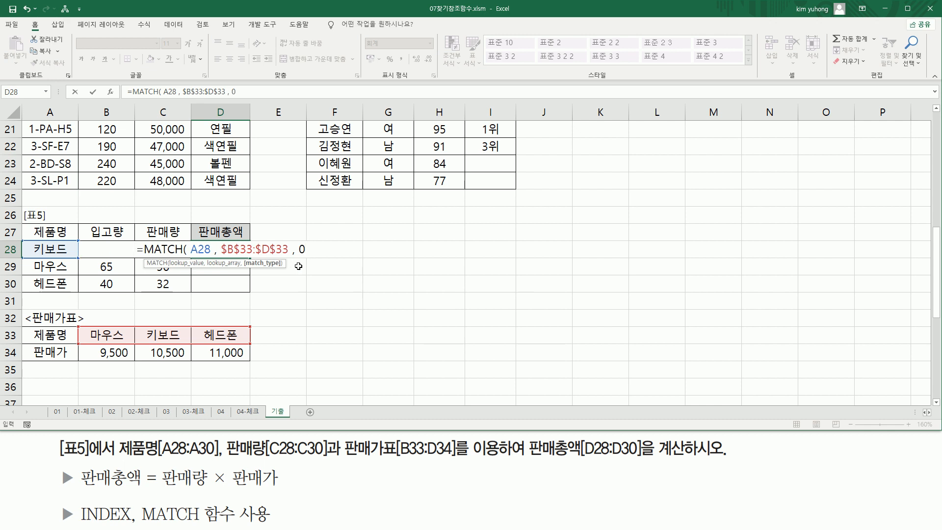
text( ))
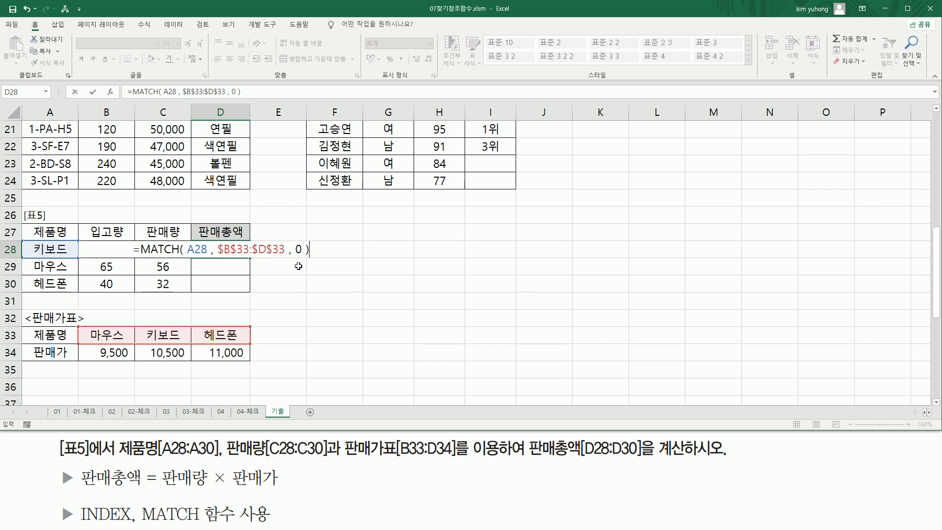
Enter the MATCH formula in D28 and fill it down through D30.
key(Return)
click(249, 251)
drag(251, 259, 251, 293)
click(308, 293)
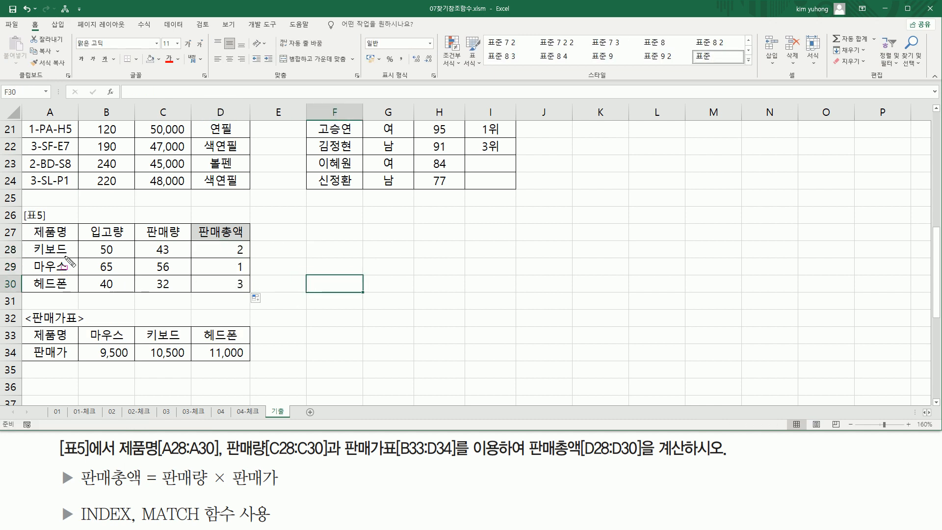
Compare the MATCH positions in D28:D30 for each product in A28:A30 with the header order in B33:D33.
mouse_move(32, 254)
mouse_down()
mouse_move(256, 253)
mouse_move(246, 253)
mouse_up()
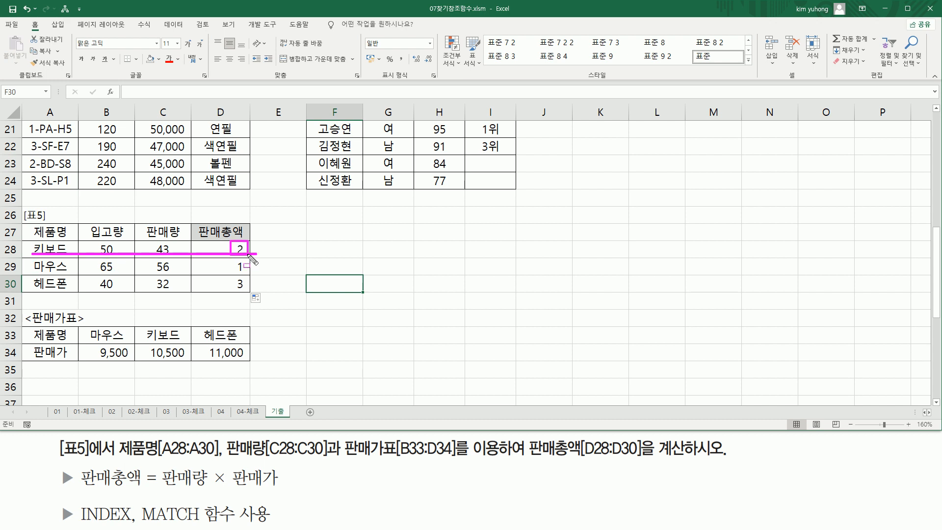
mouse_move(86, 333)
mouse_down()
mouse_move(80, 340)
mouse_move(252, 343)
mouse_up()
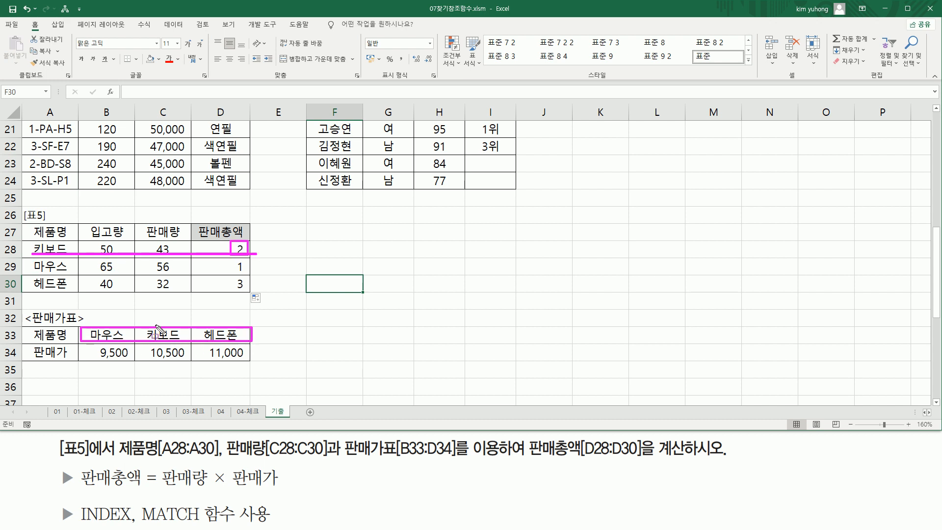
drag(32, 273, 63, 274)
drag(231, 272, 250, 272)
drag(28, 290, 67, 291)
drag(231, 290, 248, 291)
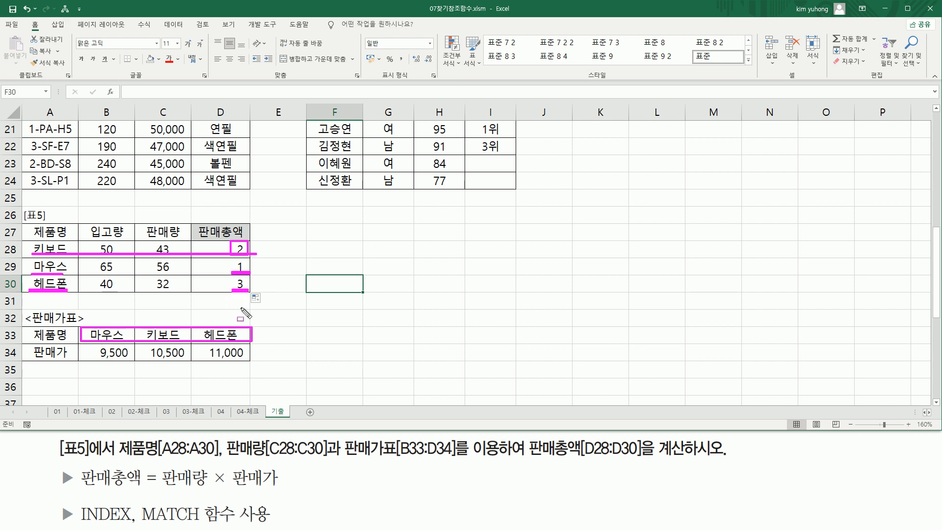
key(Escape)
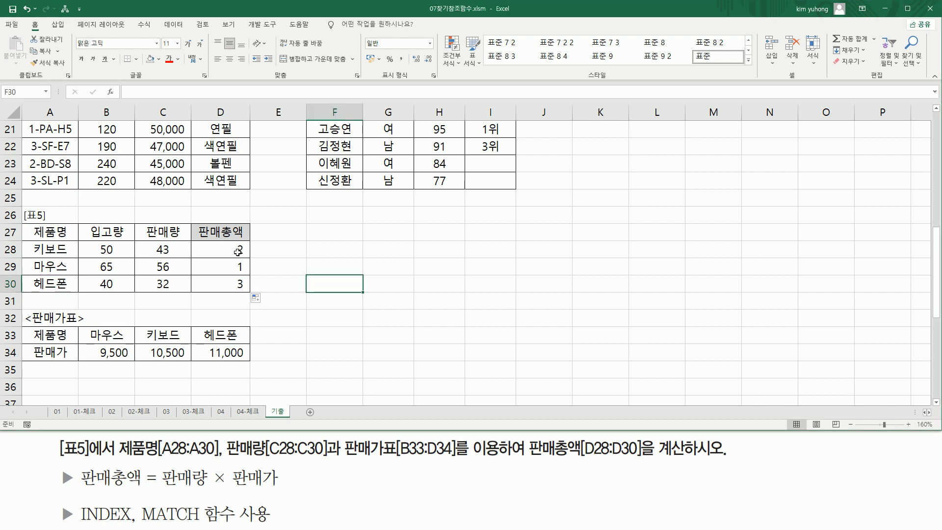
Examine how INDEX can use the MATCH positions in D28:D30 as column numbers within the single price row B34:D34.
click(239, 254)
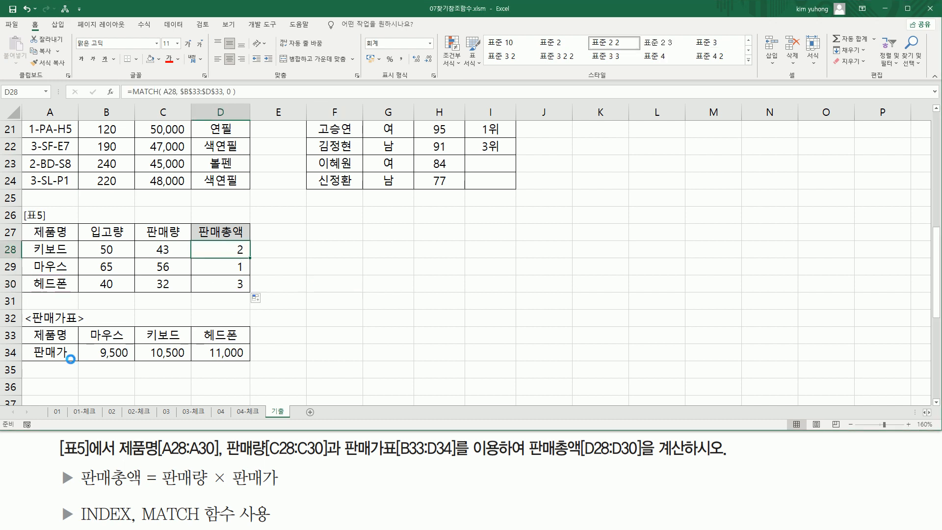
drag(80, 500, 131, 525)
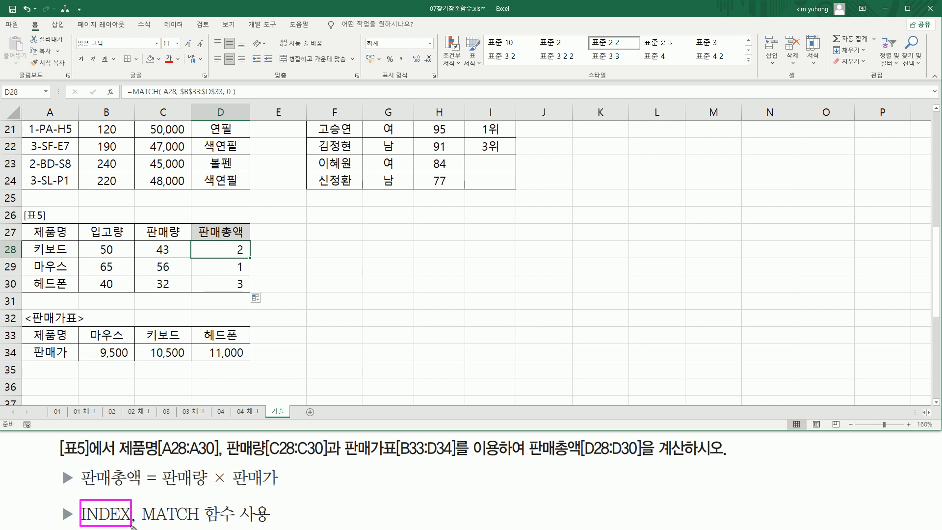
drag(78, 343, 256, 365)
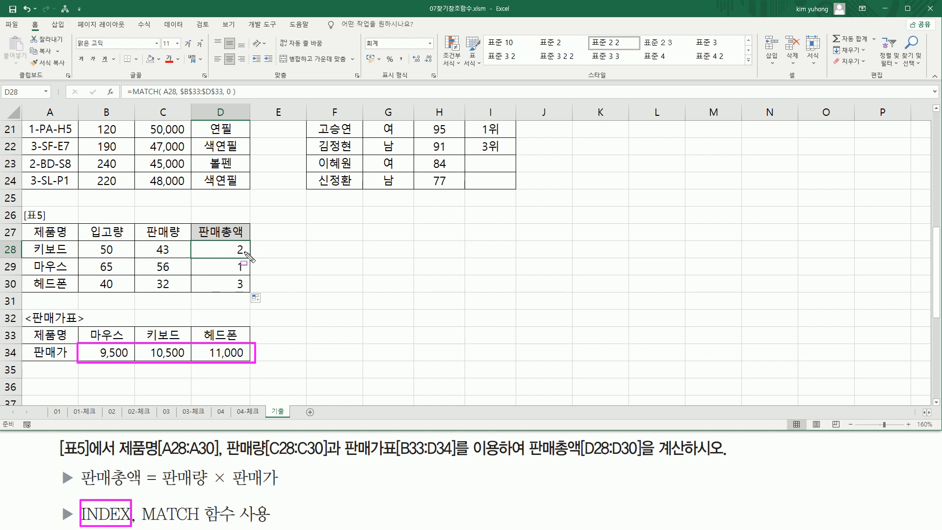
mouse_move(76, 357)
mouse_down()
mouse_move(63, 353)
mouse_move(251, 354)
mouse_move(79, 349)
mouse_up()
mouse_move(150, 338)
mouse_down()
mouse_move(166, 362)
mouse_move(185, 363)
mouse_up()
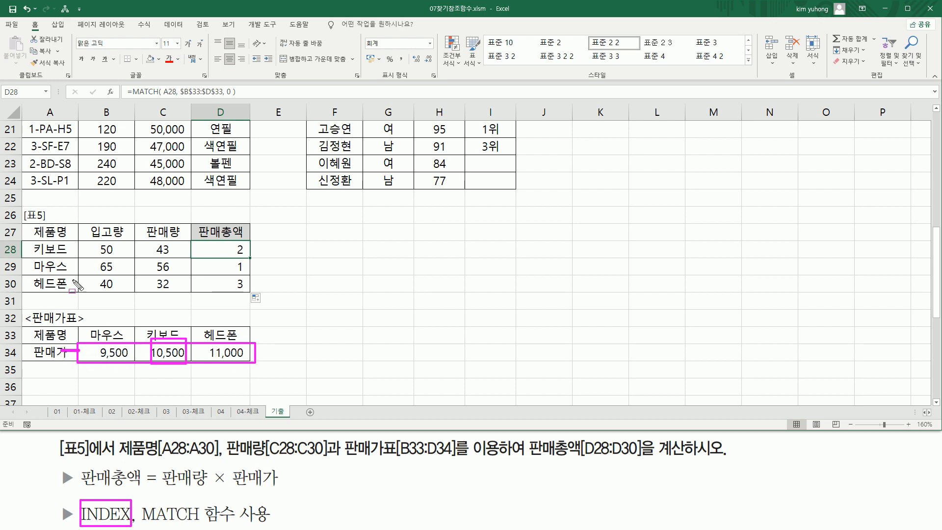
drag(229, 269, 260, 270)
drag(76, 350, 111, 344)
drag(234, 288, 246, 288)
drag(52, 351, 93, 350)
drag(222, 317, 224, 340)
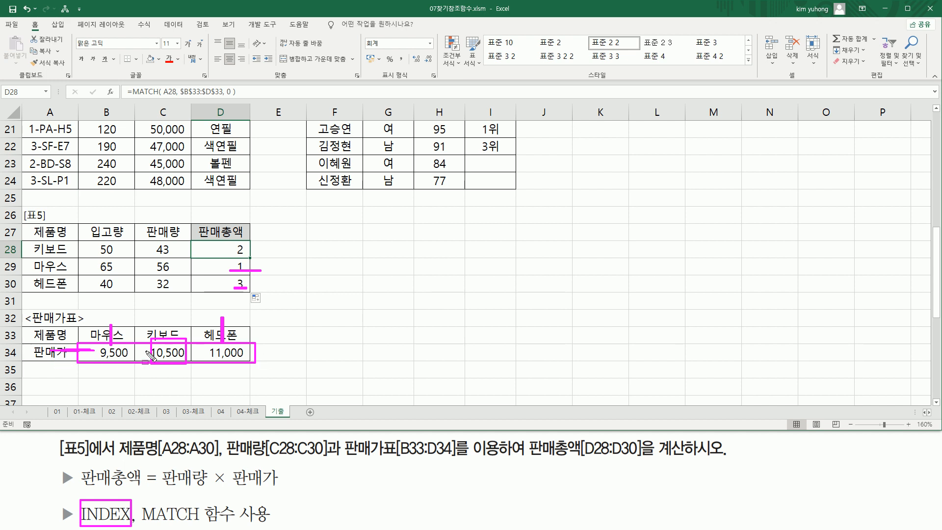
drag(51, 349, 84, 349)
drag(233, 242, 251, 291)
key(Escape)
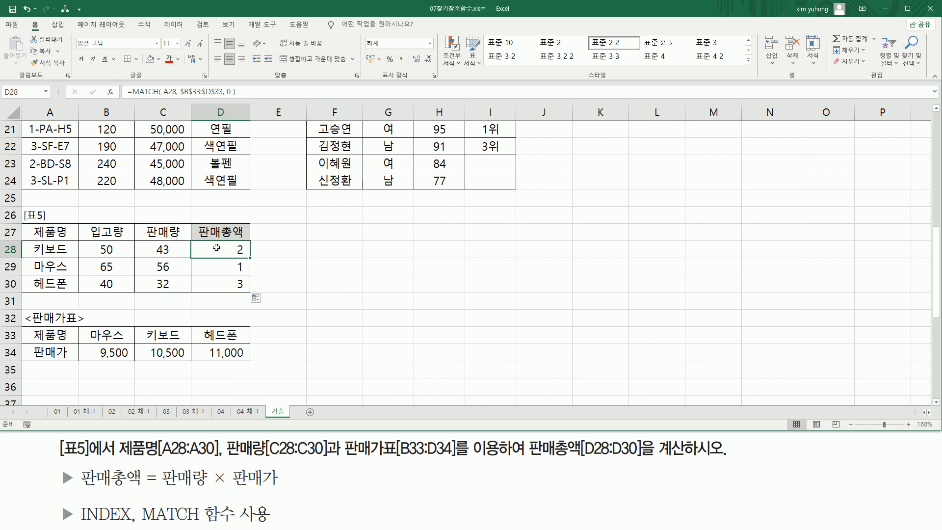
Cut the whole MATCH function out of the formula in D28, keeping only the equals sign.
double_click(208, 248)
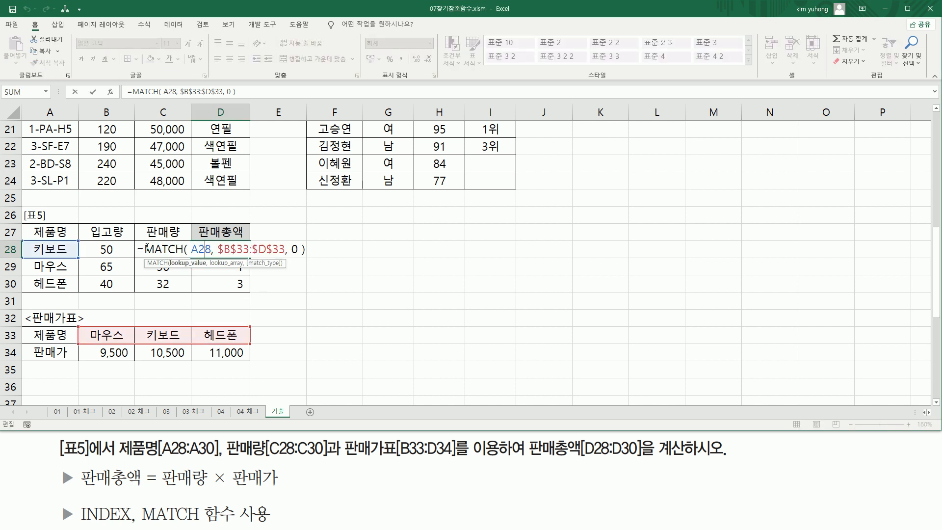
drag(146, 249, 305, 249)
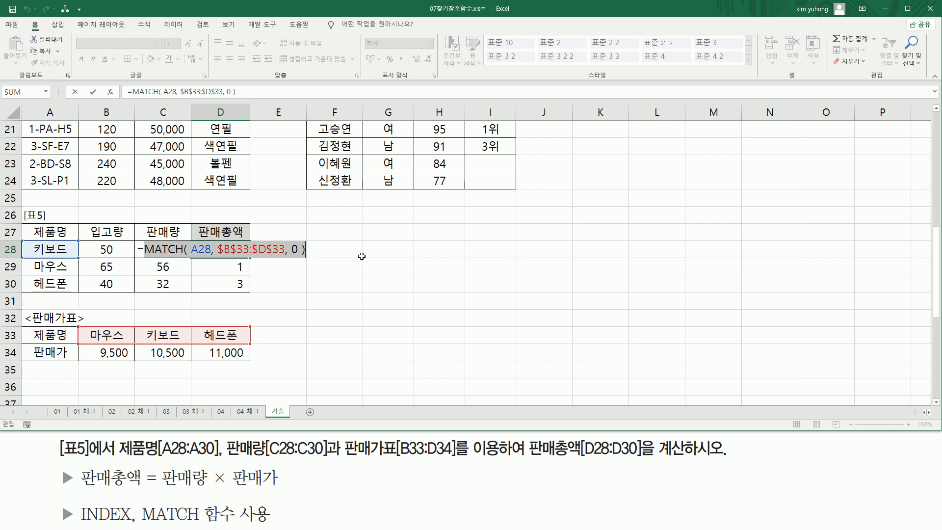
key(ctrl+x)
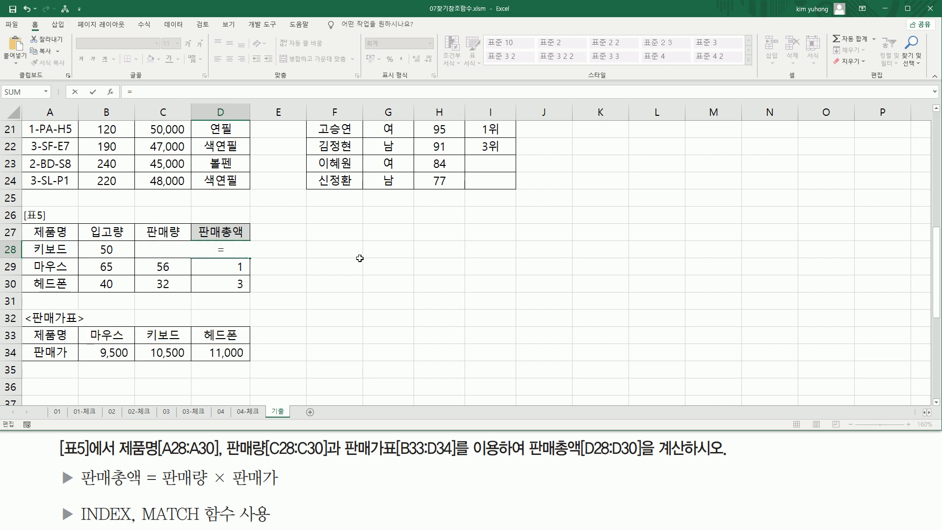
Start an INDEX function in D28 with the absolute array $B$34:$D$34 and row number 1.
text(INDEX()
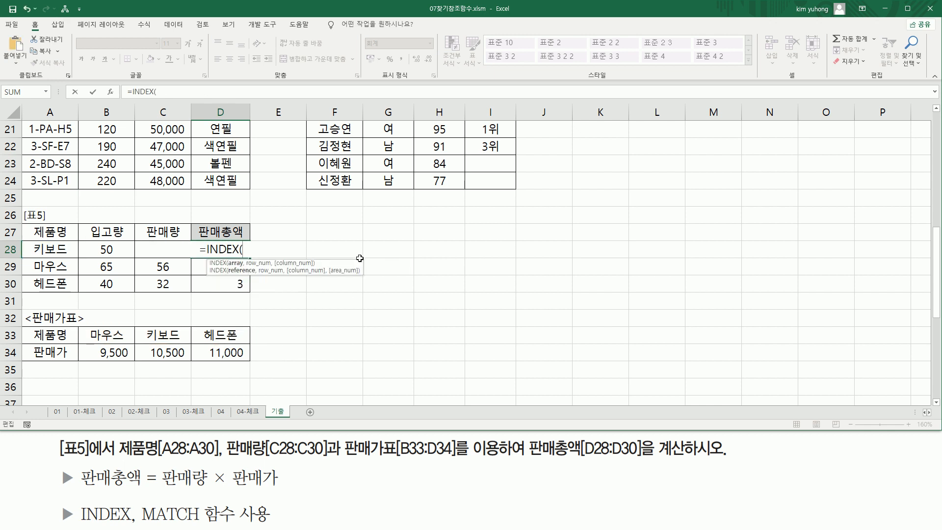
drag(107, 354, 214, 354)
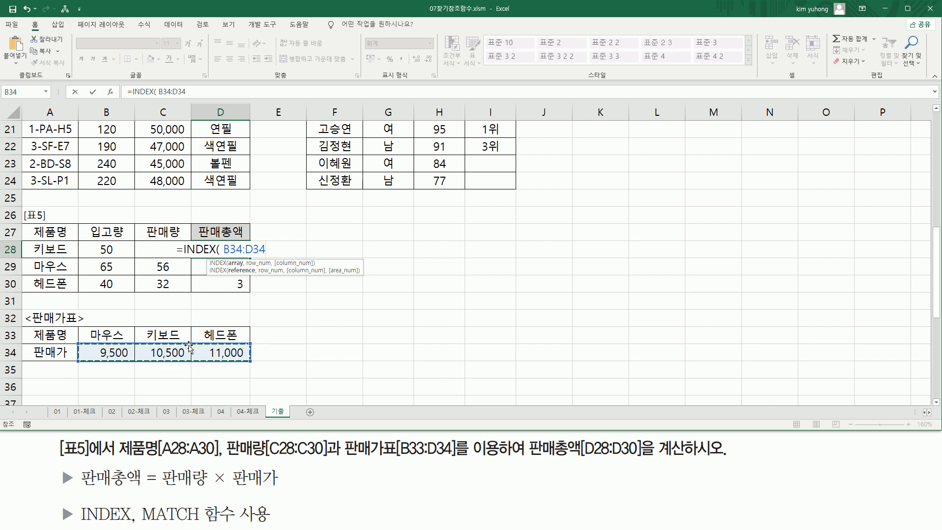
key(F4)
text(, )
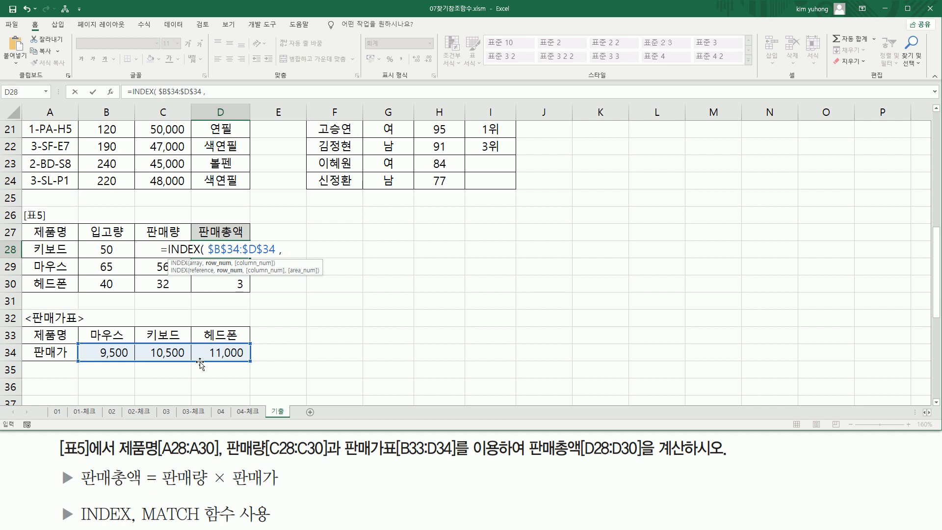
text(1)
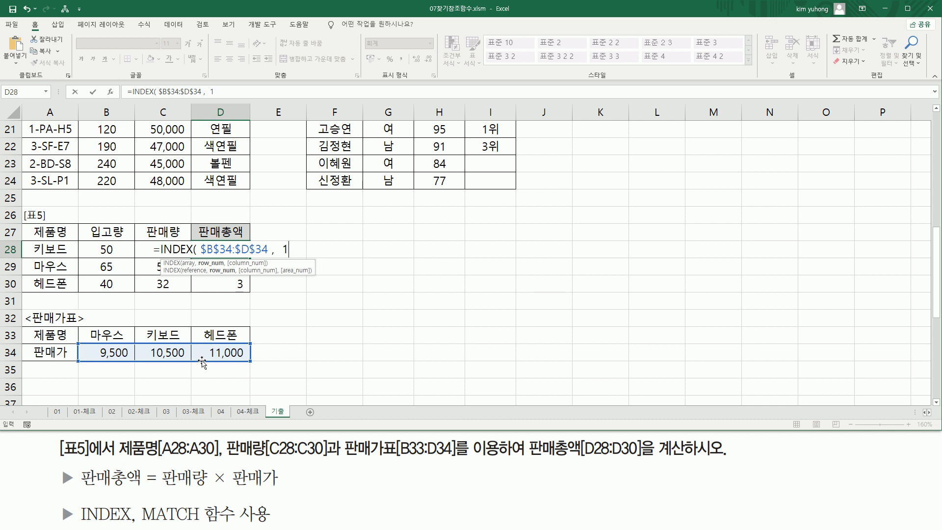
text( ,)
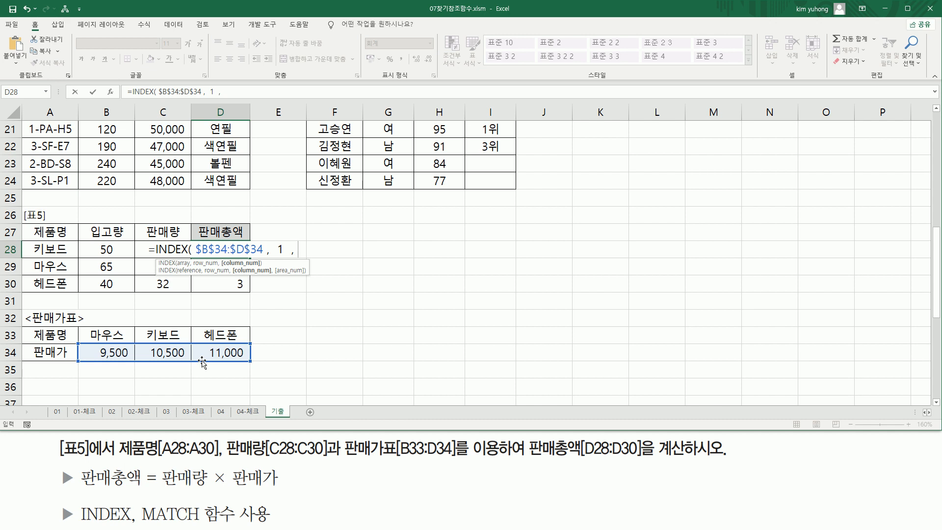
Paste MATCH( A28, $B$33:$D$33, 0 ) as the column number, close the INDEX function and fill the formula down through D30.
text(MATCH( A28, $B$33:$D$33, 0 ) )
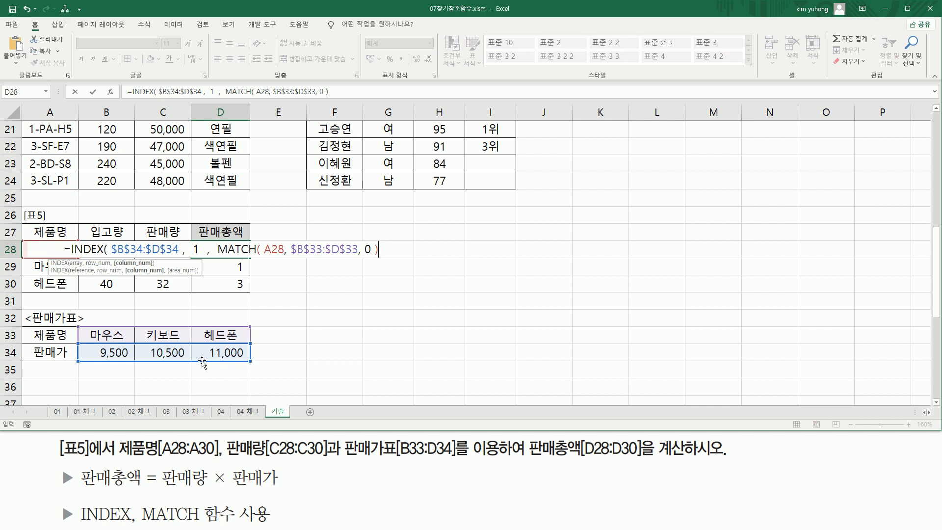
text())
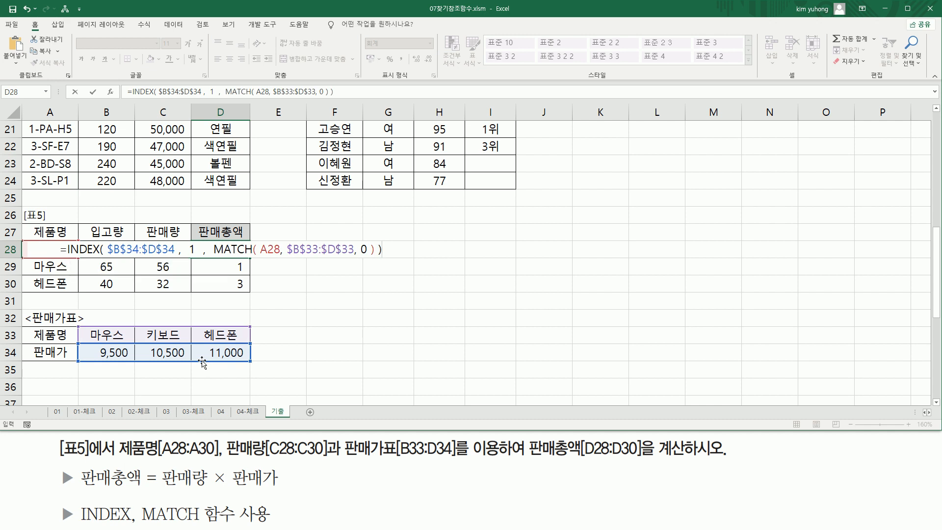
key(Return)
click(212, 255)
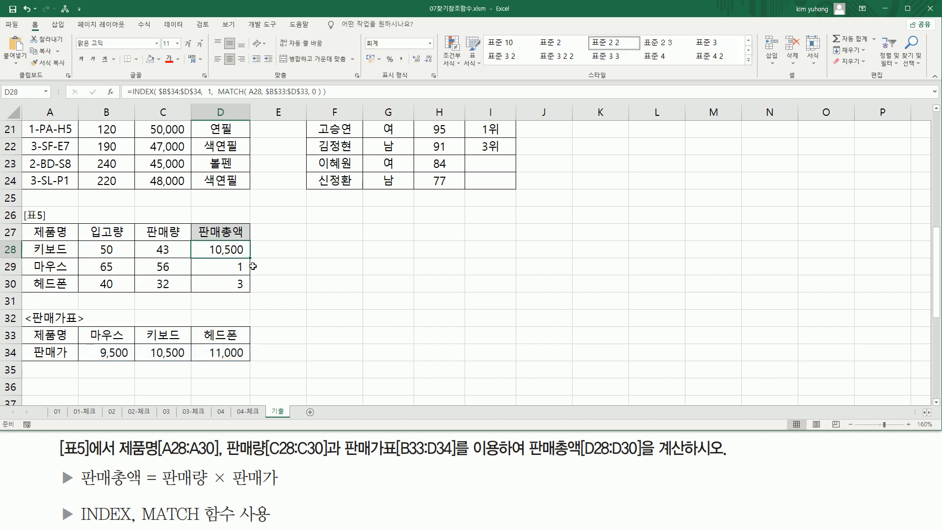
drag(251, 256, 250, 288)
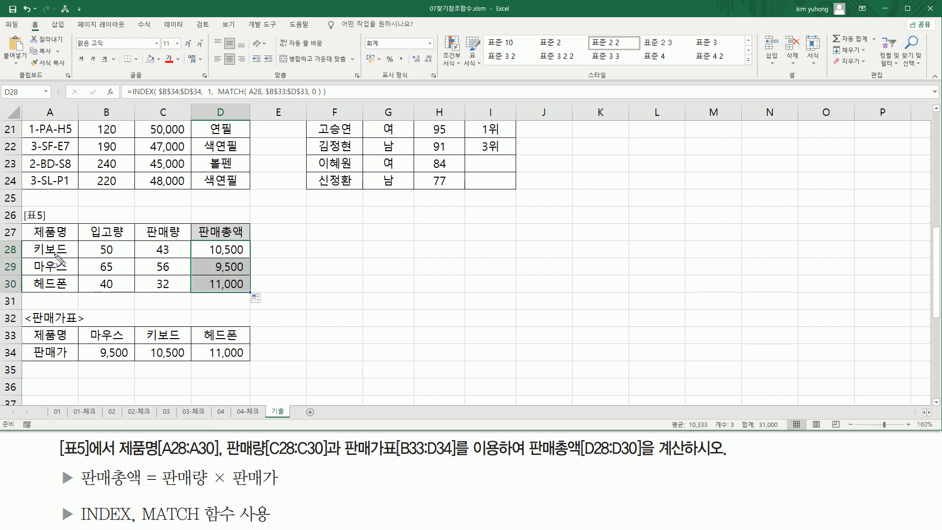
Check each product's looked-up price in D28:D30 against B34:D34 and review the rule 판매총액 = 판매량 × 판매가.
drag(35, 256, 66, 255)
drag(207, 240, 268, 251)
mouse_move(147, 343)
mouse_down()
mouse_move(193, 373)
mouse_move(187, 361)
mouse_up()
drag(34, 272, 66, 271)
mouse_move(214, 275)
mouse_down()
mouse_move(213, 256)
mouse_move(258, 276)
mouse_up()
drag(94, 359, 130, 359)
drag(29, 291, 71, 291)
drag(207, 289, 241, 288)
mouse_move(211, 346)
mouse_down()
mouse_move(211, 358)
mouse_move(250, 357)
mouse_up()
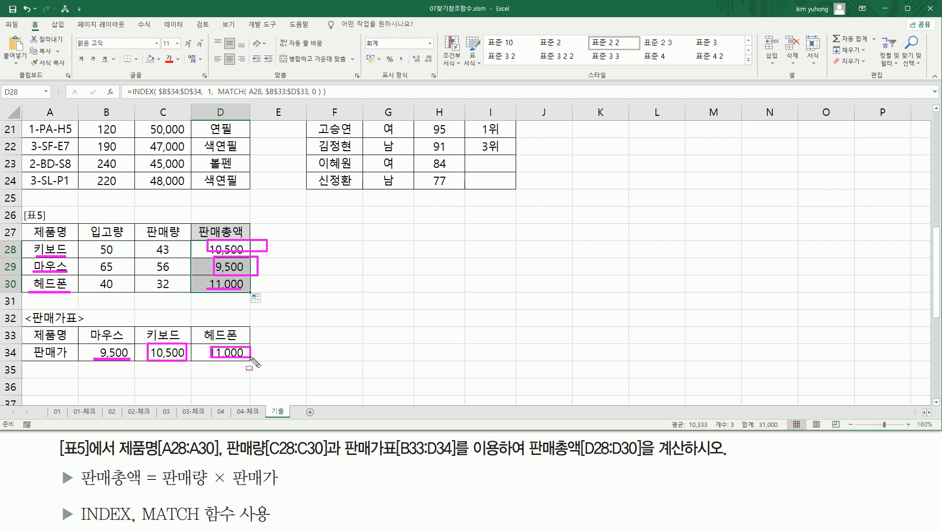
mouse_move(232, 464)
mouse_down()
mouse_move(270, 487)
mouse_move(293, 488)
mouse_up()
mouse_move(160, 487)
mouse_down()
mouse_move(224, 487)
mouse_move(224, 467)
mouse_up()
drag(158, 247, 177, 252)
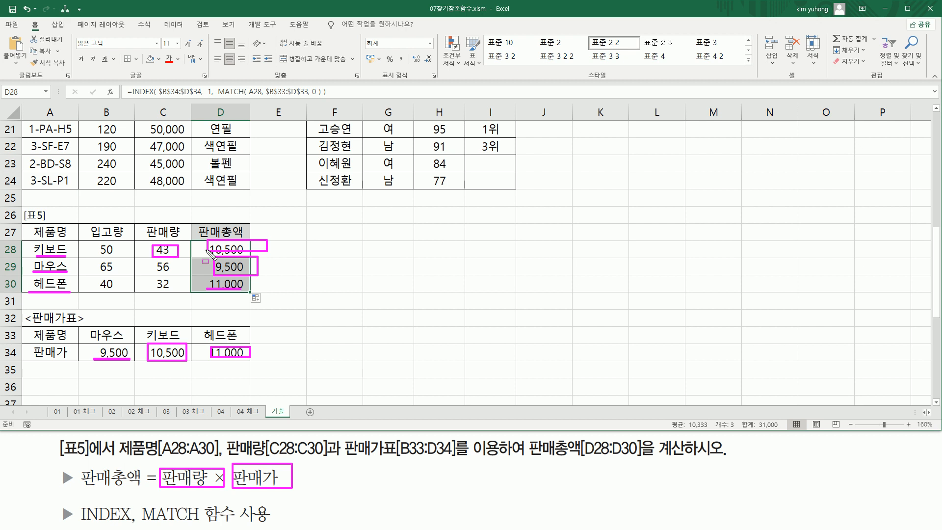
key(Escape)
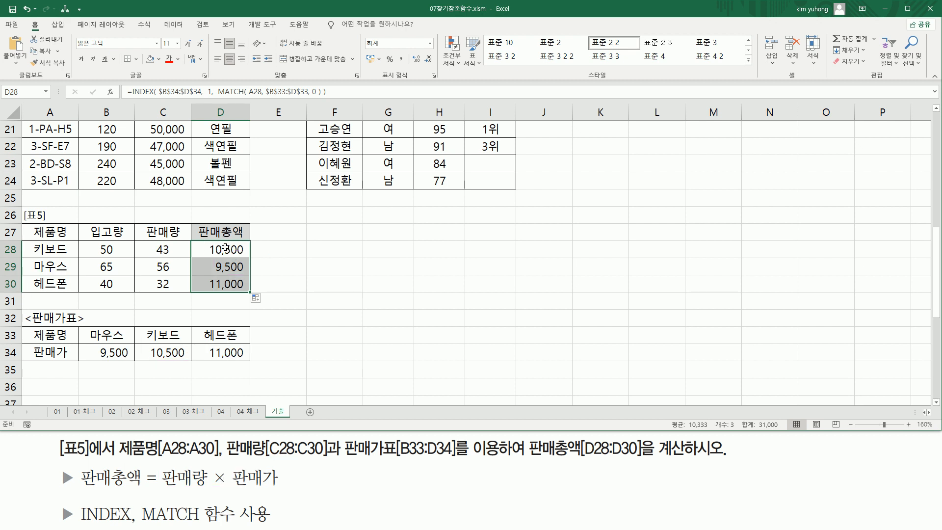
Multiply the INDEX result in D28 by the sales quantity by putting C28 * before it, and fill the formula down through D30.
double_click(226, 248)
click(73, 249)
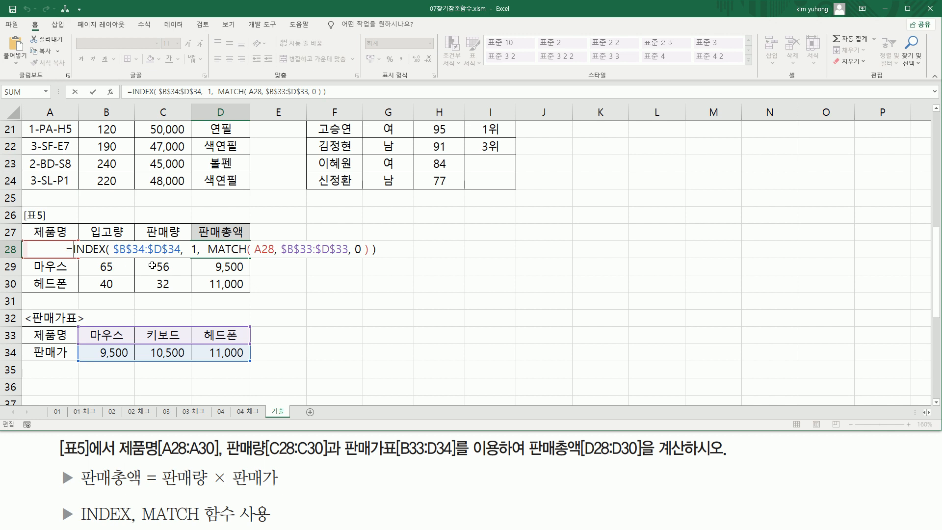
click(163, 266)
key(Up)
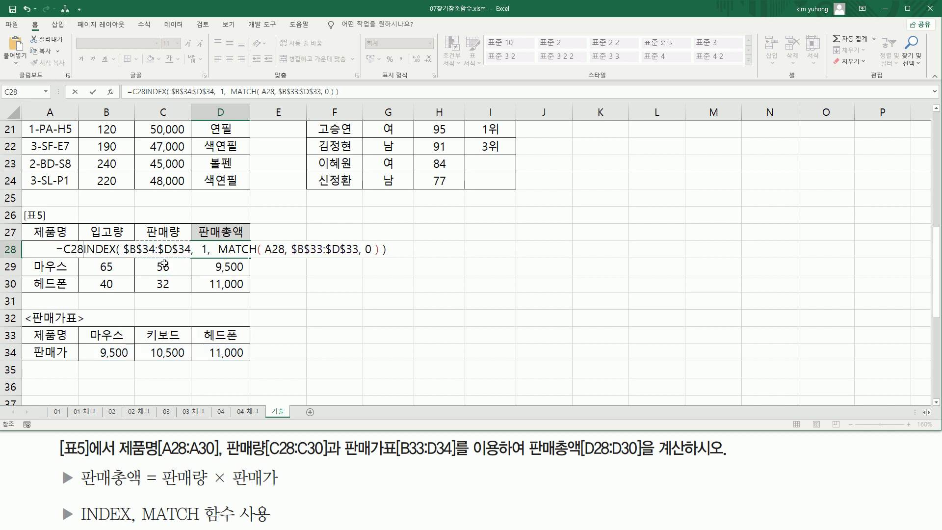
text(*)
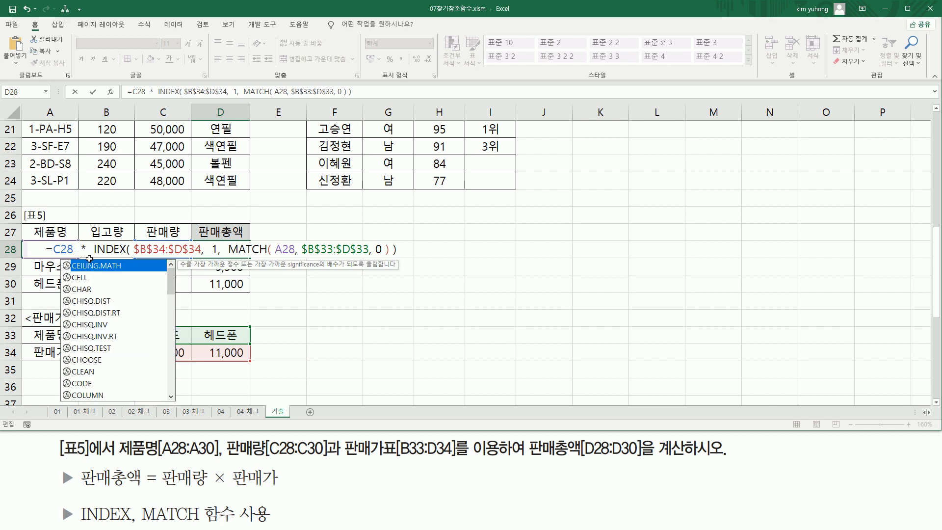
key(Return)
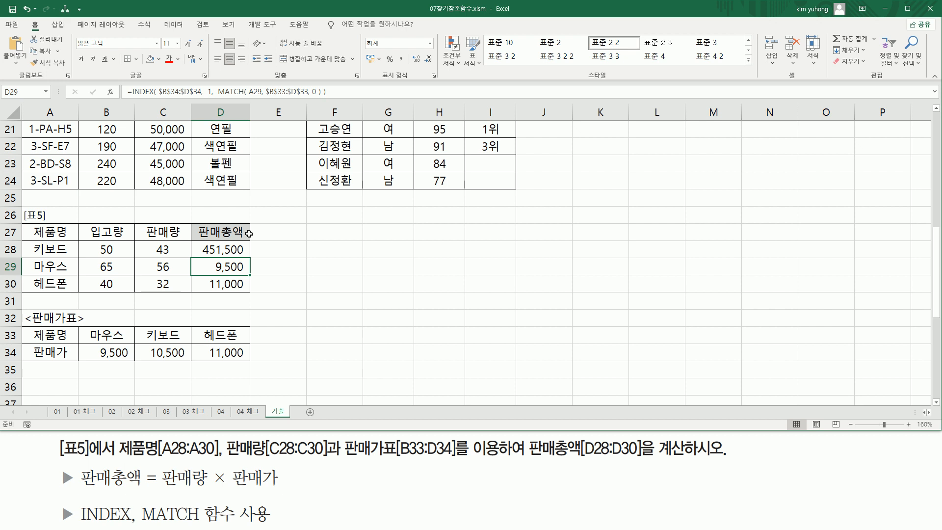
click(242, 251)
drag(251, 257, 252, 287)
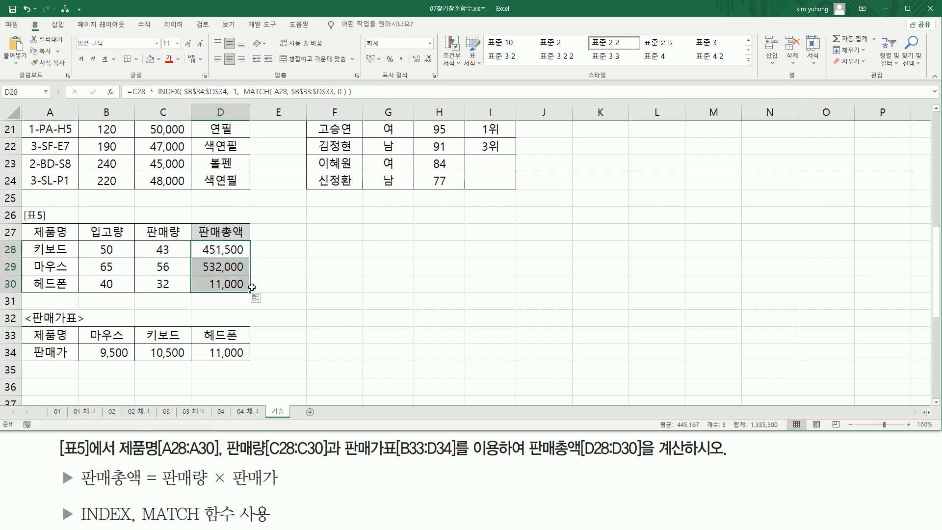
Copy D28's formula into F28 as plain text with a leading apostrophe and make its font red.
click(232, 250)
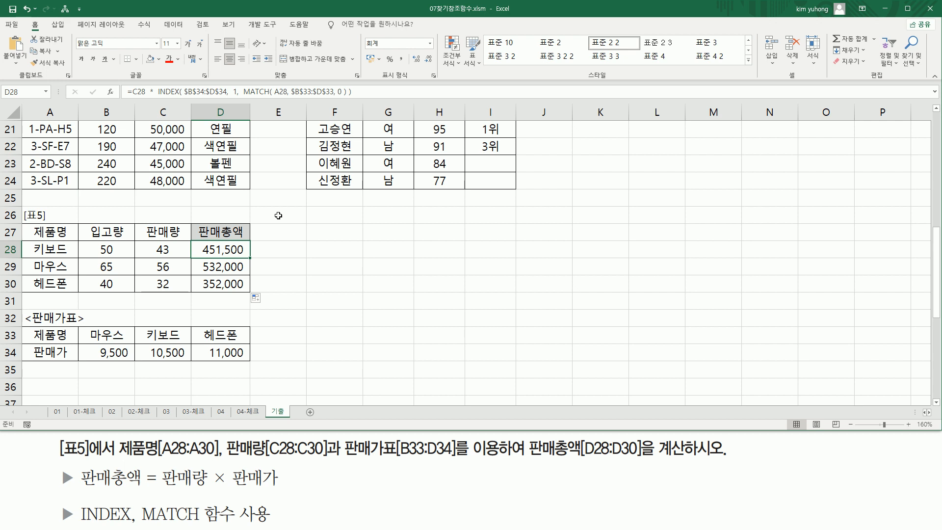
click(368, 92)
click(327, 245)
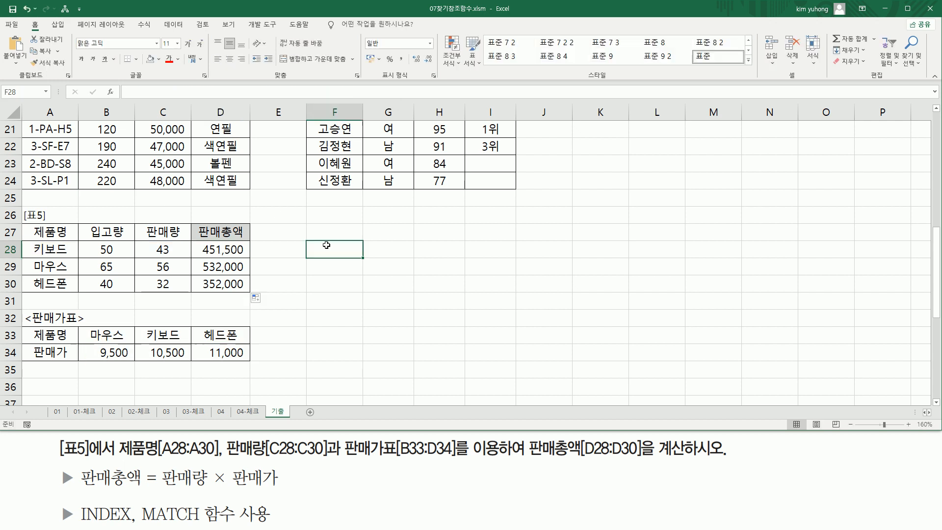
text(')
text(=C28  *  INDEX( $B$34:$D$34,  1,  MATCH( A28, $B$33:$D$33, 0 ) ))
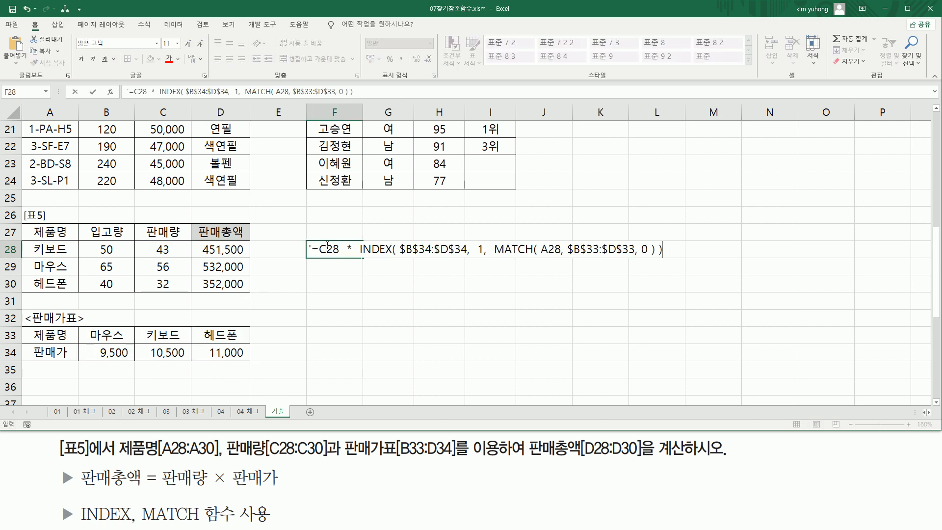
key(Return)
click(326, 245)
click(169, 59)
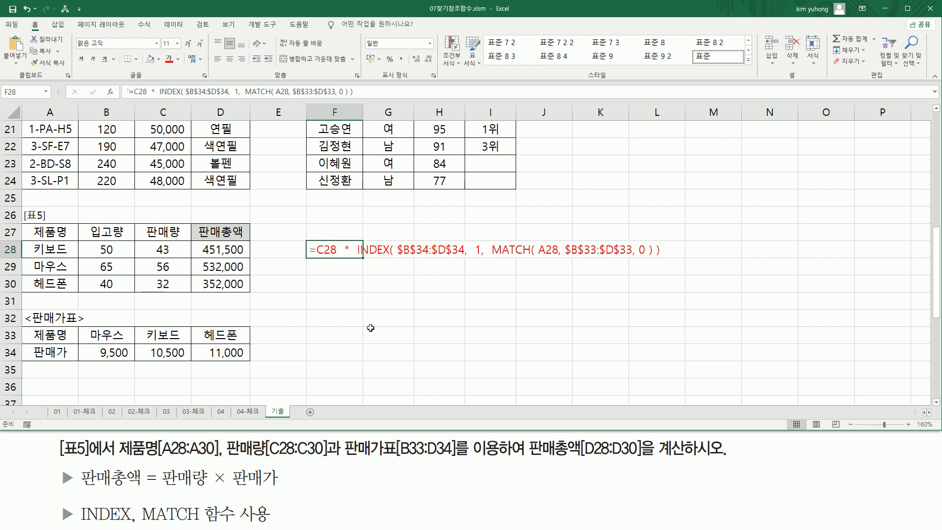
Compare the formula noted in F28 with the rule 판매총액 = 판매량 × 판매가, matching C28, * and the INDEX part to its terms.
click(383, 337)
mouse_move(316, 257)
mouse_down()
mouse_move(339, 257)
mouse_move(338, 240)
mouse_up()
drag(161, 487, 203, 487)
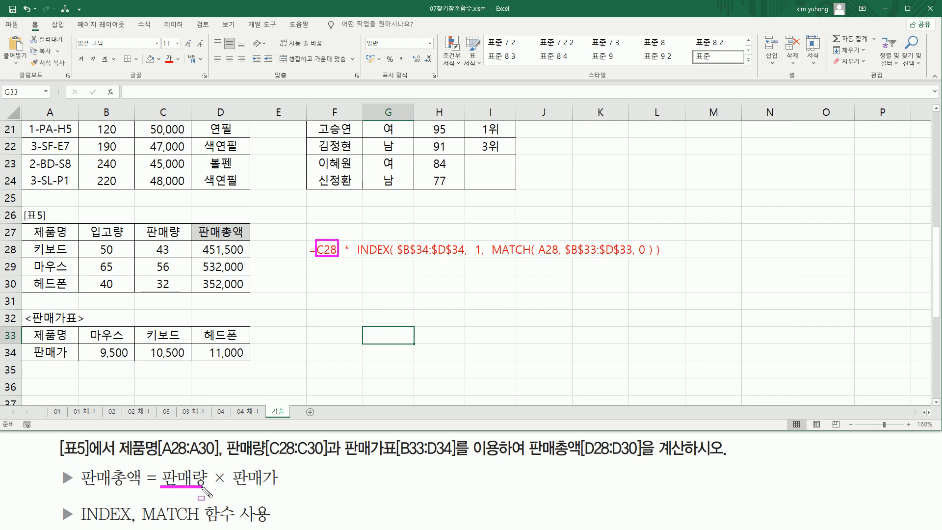
drag(343, 241, 341, 255)
mouse_move(214, 467)
mouse_down()
mouse_move(214, 489)
mouse_move(214, 467)
mouse_move(272, 483)
mouse_up()
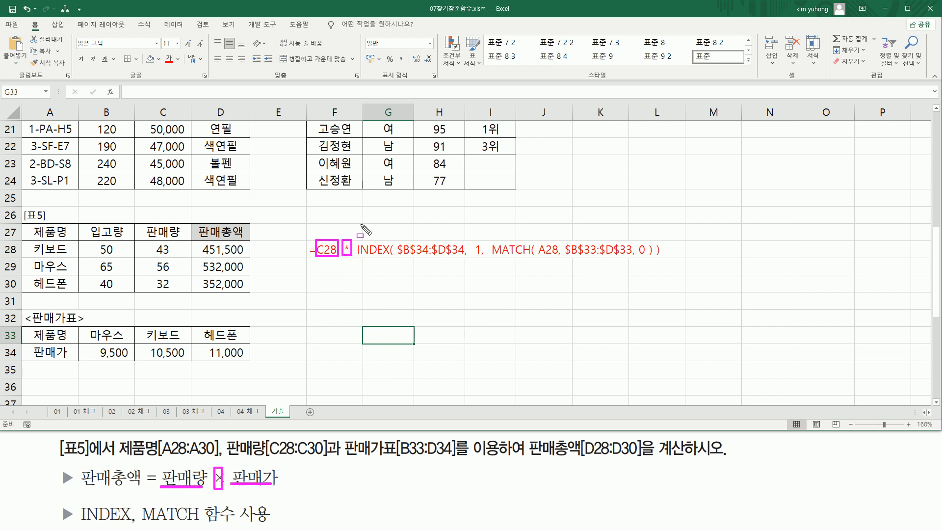
drag(357, 237, 668, 265)
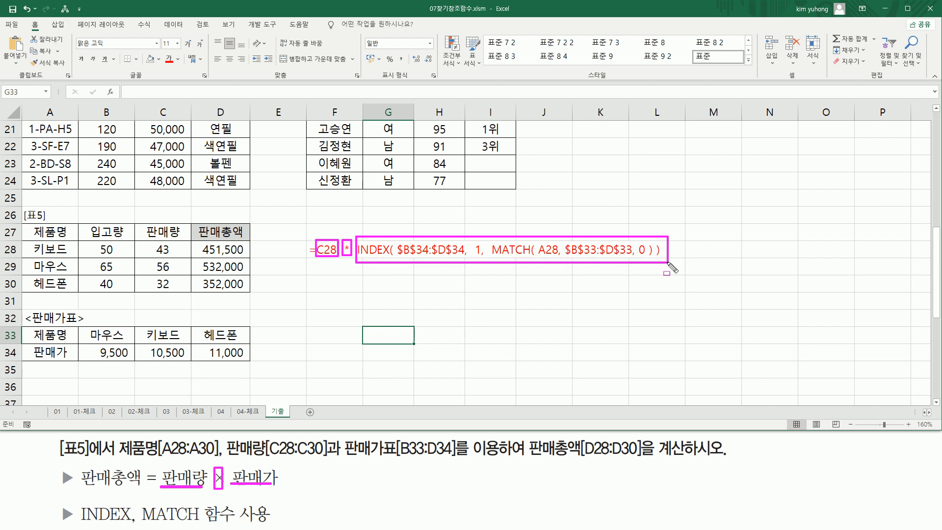
key(Escape)
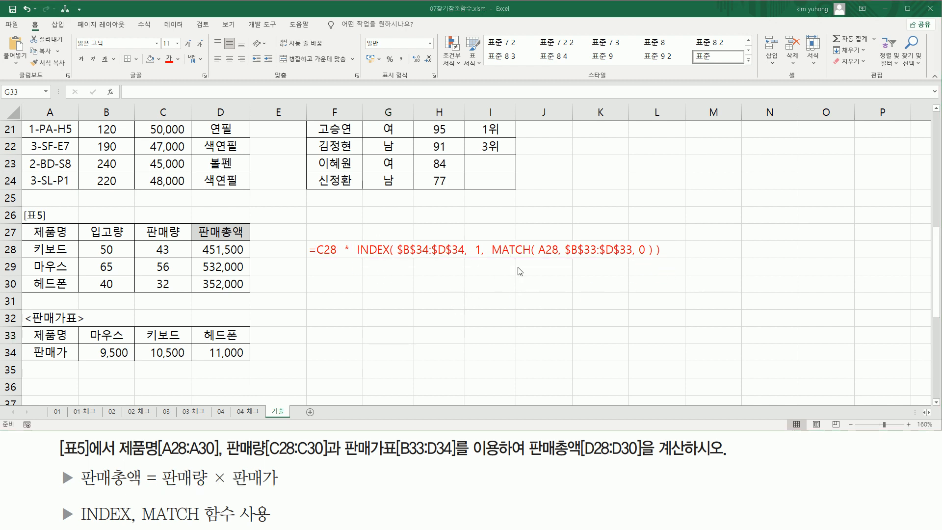
Review the MATCH part of the noted formula, relating A28 and $B$33:$D$33 to their table cells and checking the match type 0.
drag(538, 256, 558, 255)
drag(28, 242, 68, 252)
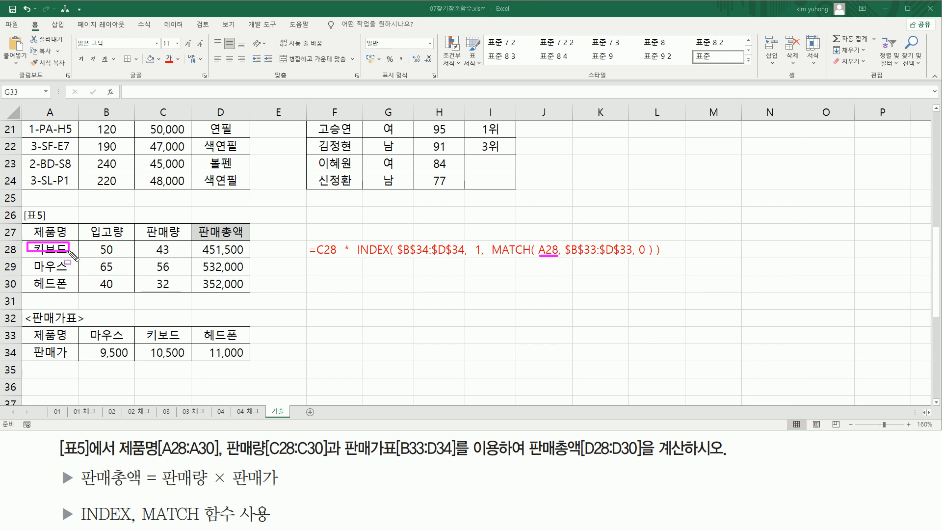
mouse_move(567, 240)
mouse_down()
mouse_move(621, 271)
mouse_move(640, 262)
mouse_move(632, 260)
mouse_up()
mouse_move(80, 329)
mouse_down()
mouse_move(248, 325)
mouse_move(247, 341)
mouse_up()
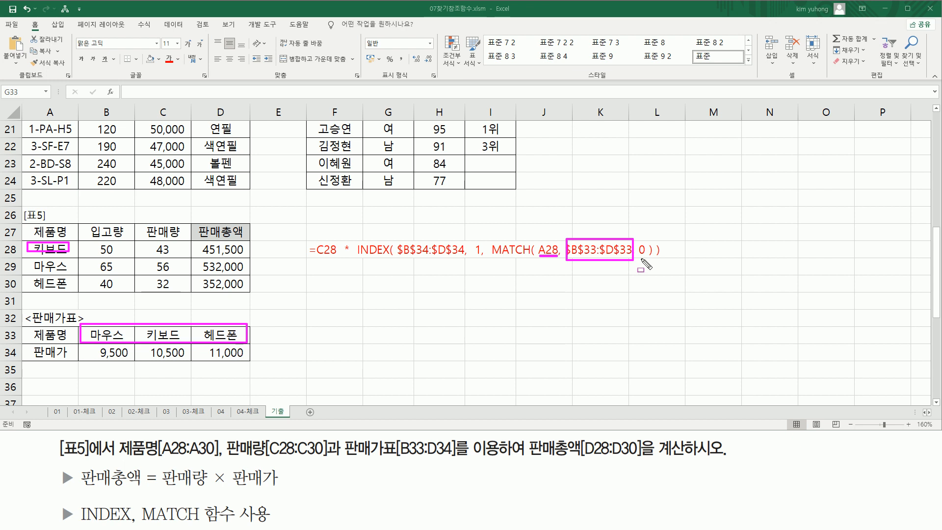
drag(637, 255, 648, 255)
mouse_move(490, 232)
mouse_down()
mouse_move(512, 259)
mouse_move(650, 267)
mouse_up()
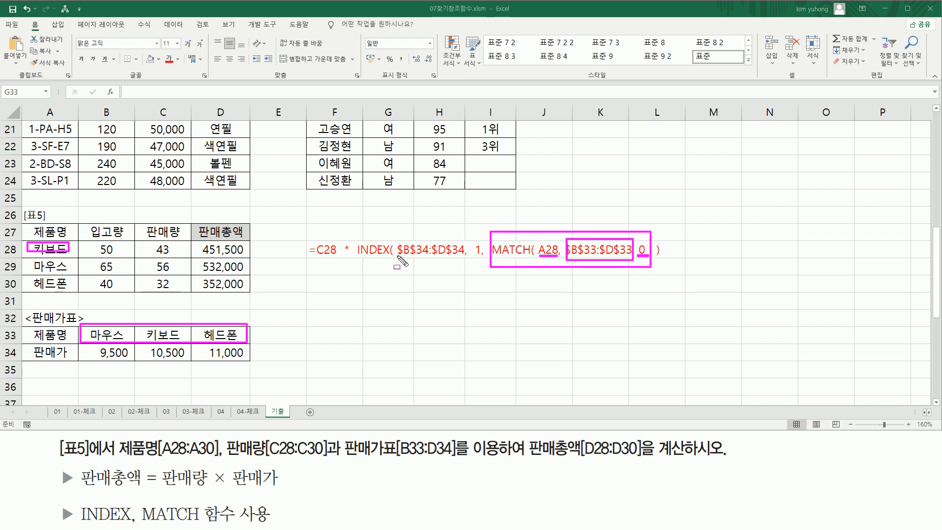
key(Escape)
Review the INDEX arguments $B$34:$D$34, row 1 and the MATCH column number against the prices in B34:D34.
drag(399, 256, 653, 262)
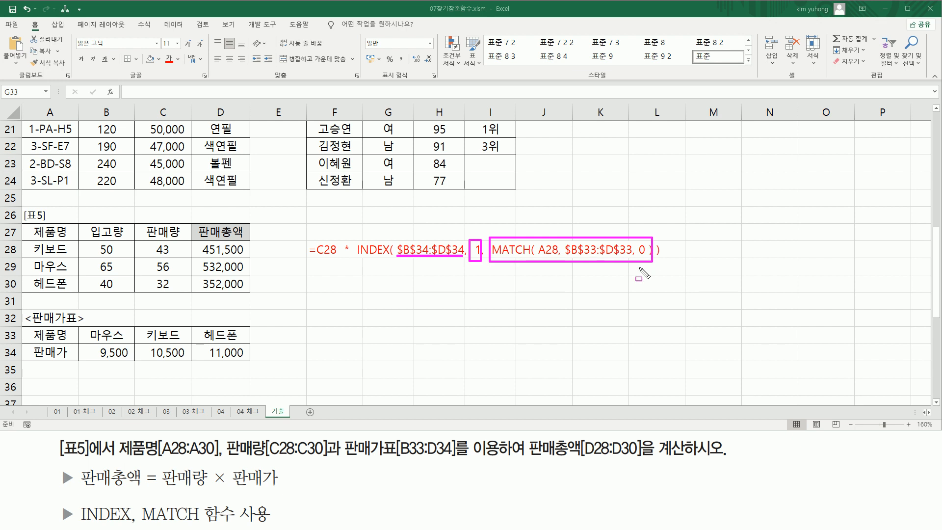
mouse_move(82, 345)
mouse_down()
mouse_move(101, 361)
mouse_move(250, 361)
mouse_up()
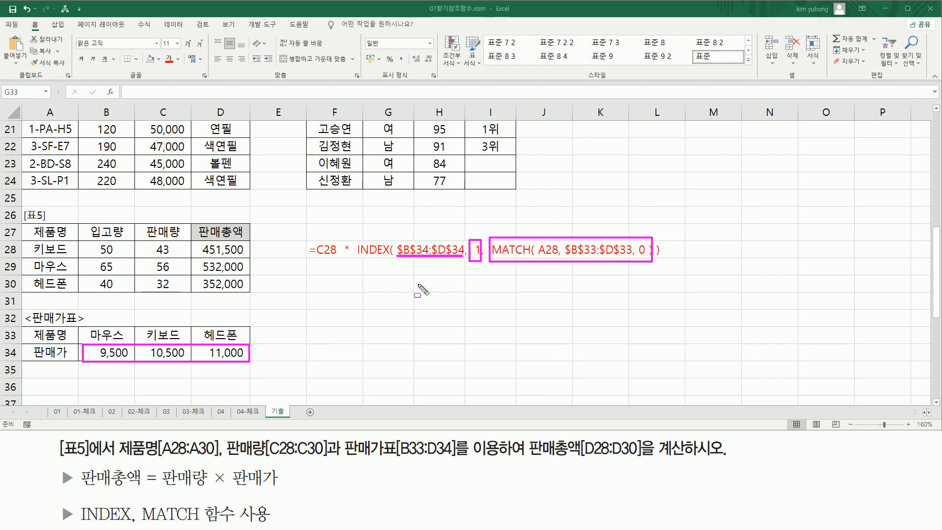
key(Escape)
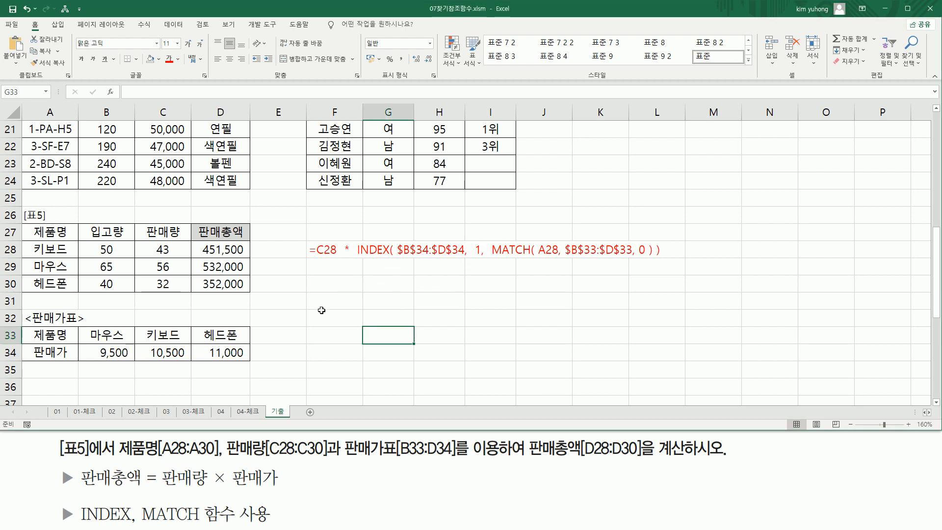